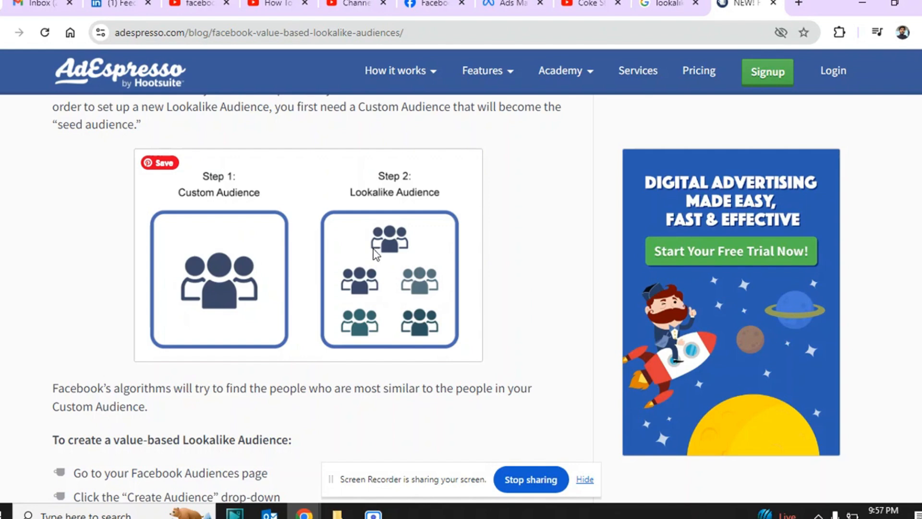
Switch to the Ads Manager page and create a new auction campaign with the Awareness objective
click(501, 6)
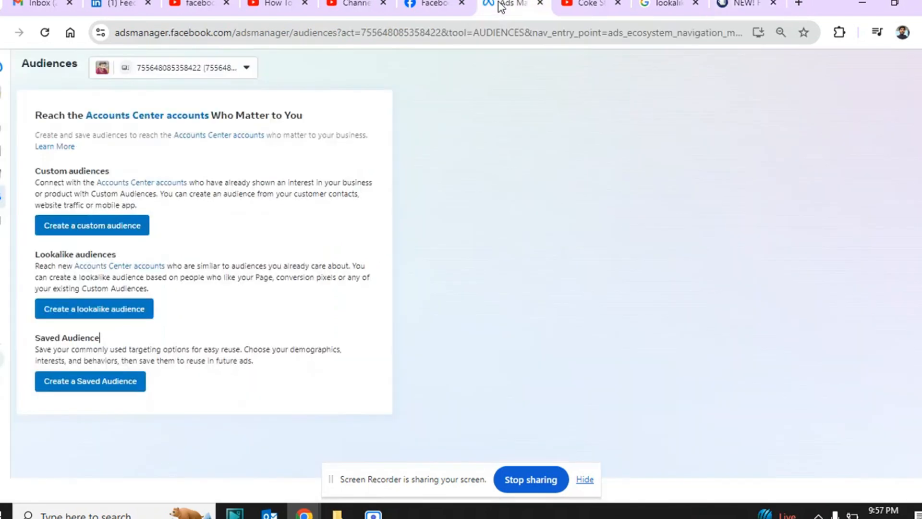
click(3, 157)
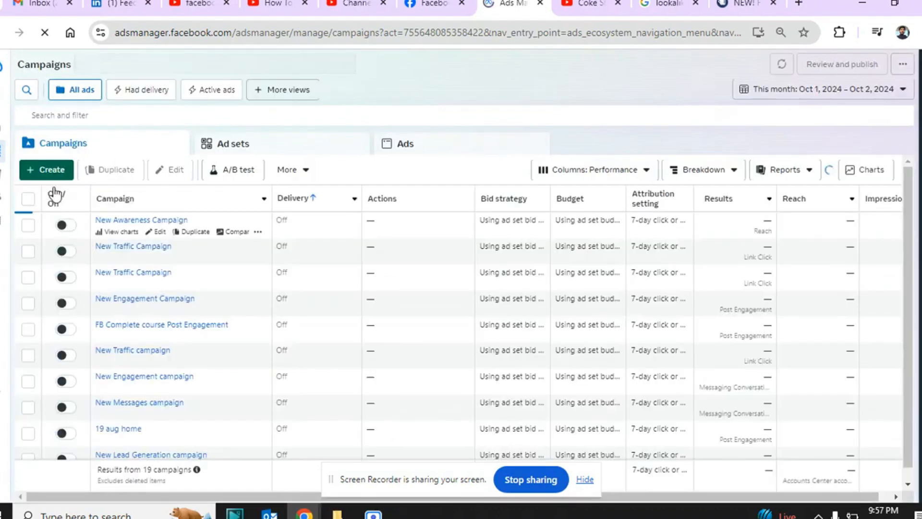
click(53, 170)
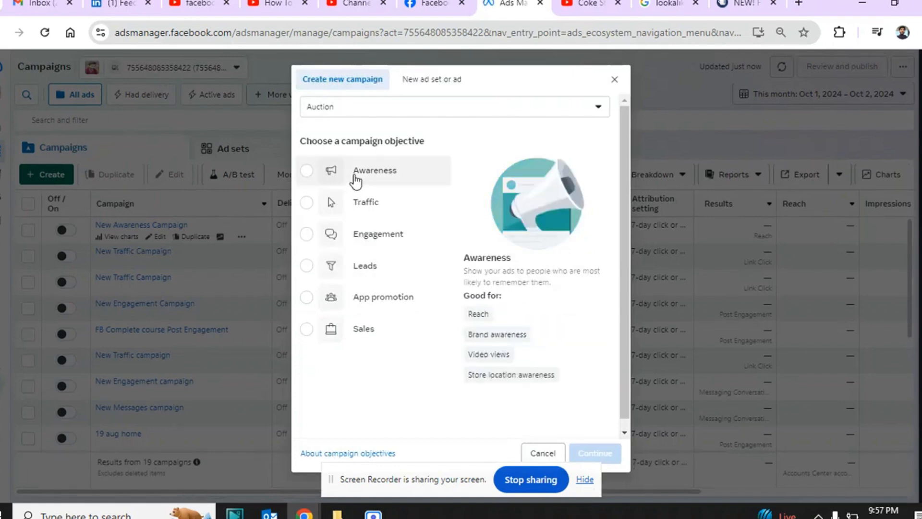
click(354, 178)
click(602, 450)
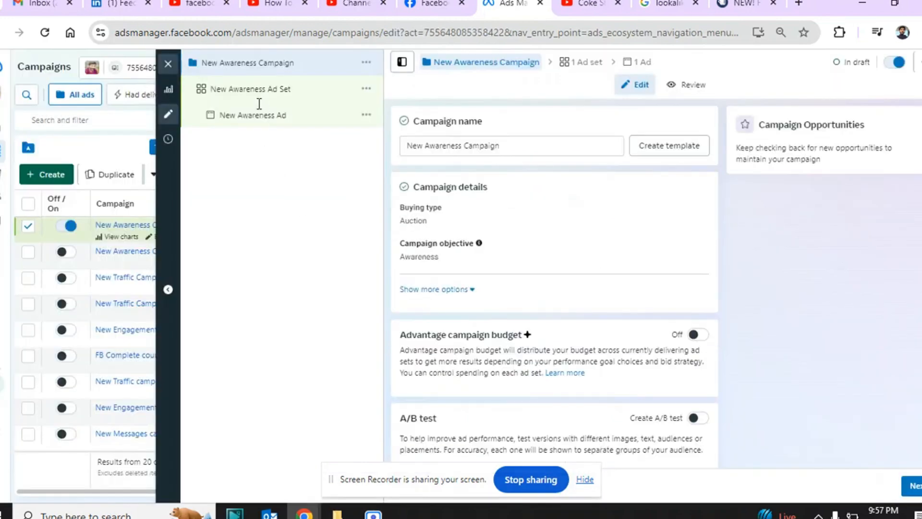
Review the New Awareness Ad Set's performance goal, budget, schedule, audience and placement settings
click(259, 101)
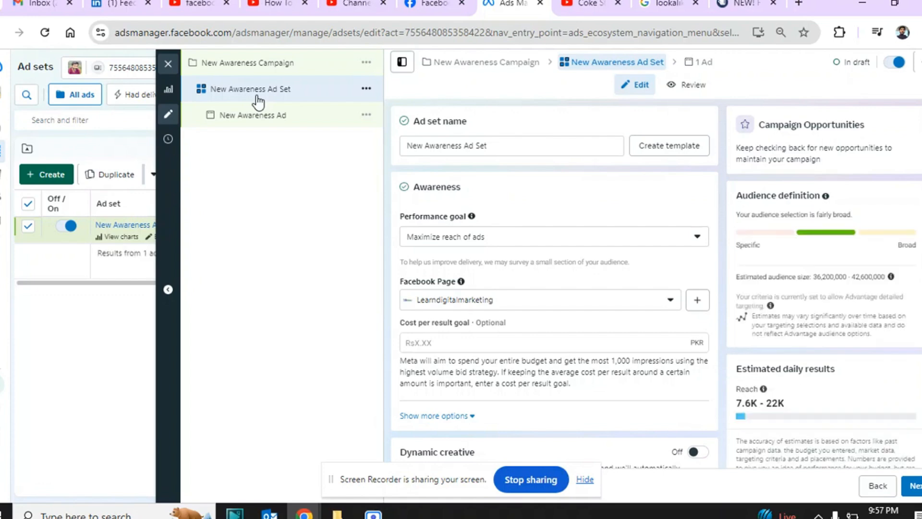
scroll(555, 288, down, 7)
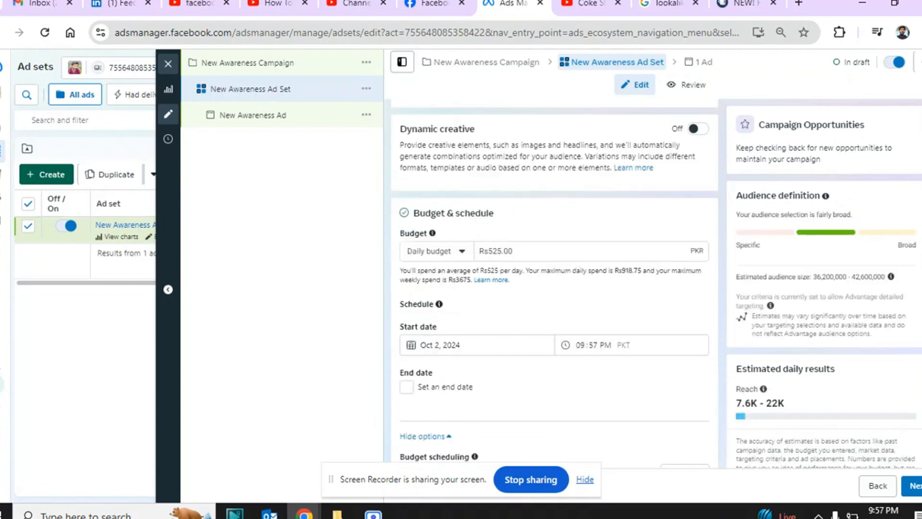
scroll(554, 288, down, 5)
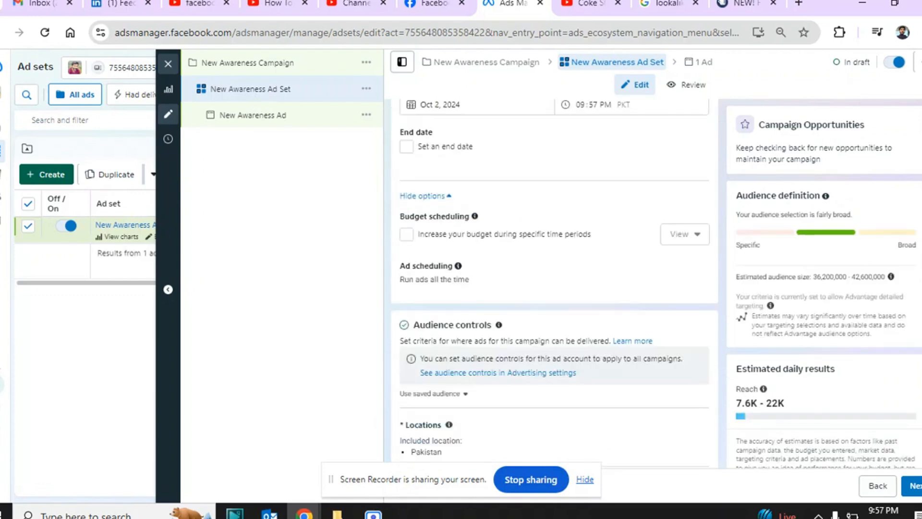
scroll(555, 283, down, 6)
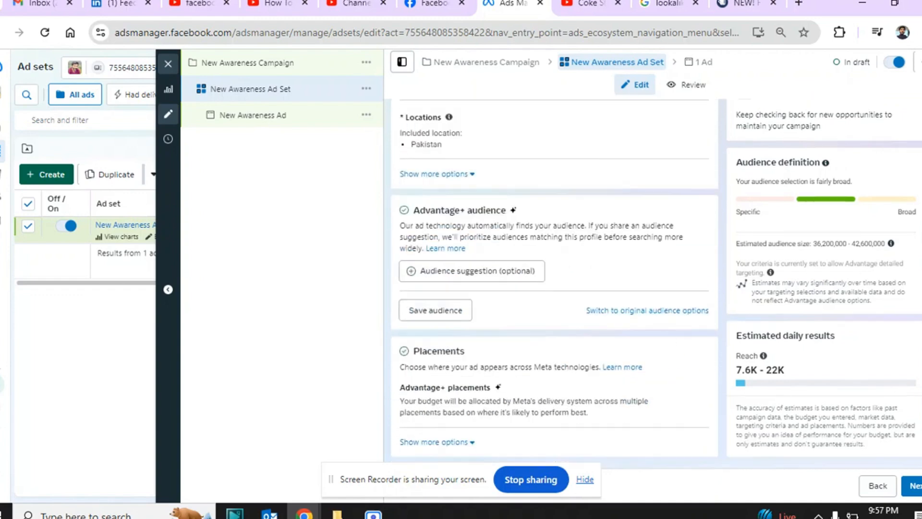
scroll(555, 284, up, 5)
scroll(555, 278, up, 9)
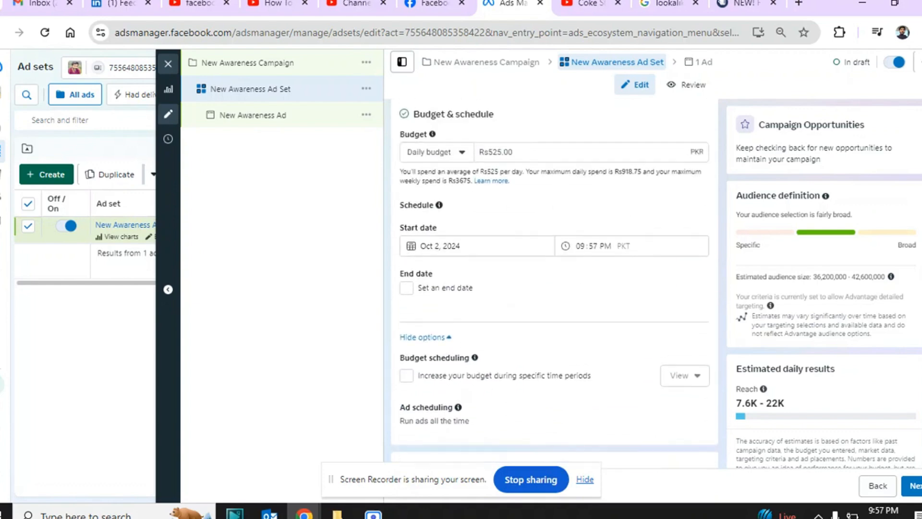
scroll(555, 278, up, 3)
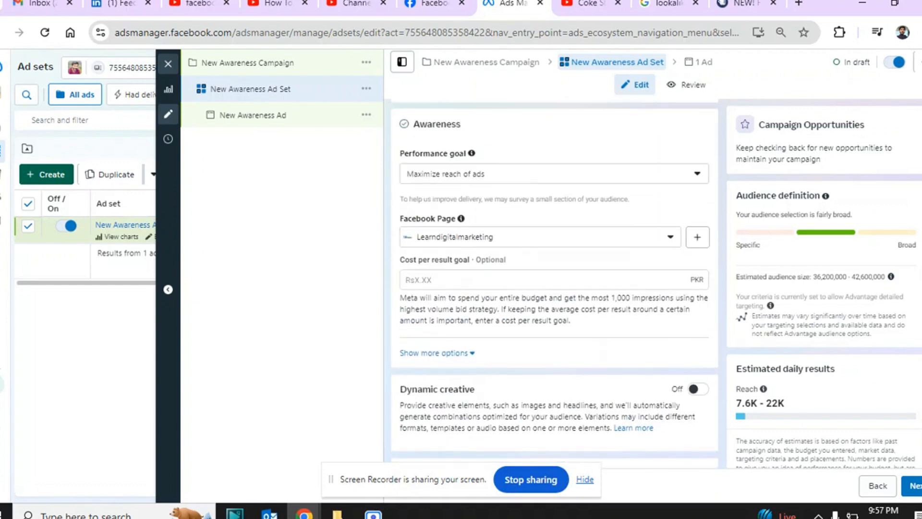
scroll(555, 279, down, 4)
scroll(555, 278, down, 8)
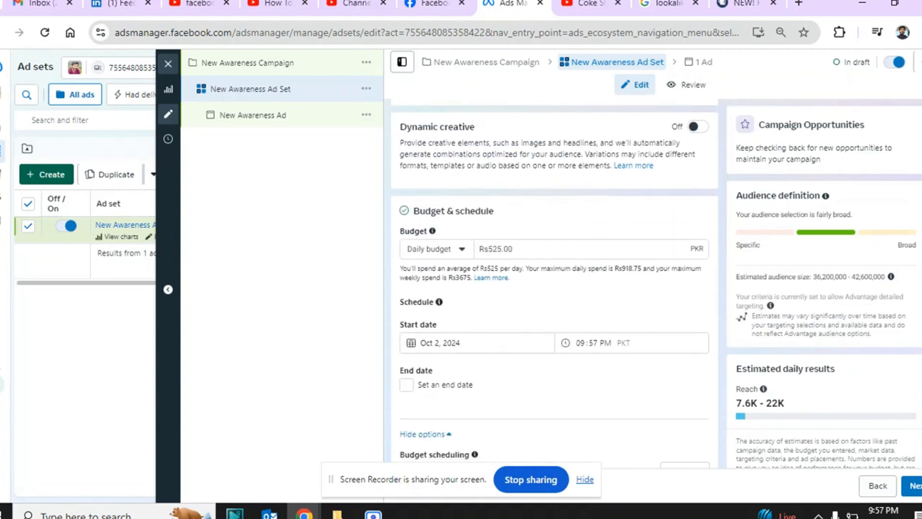
scroll(615, 329, down, 5)
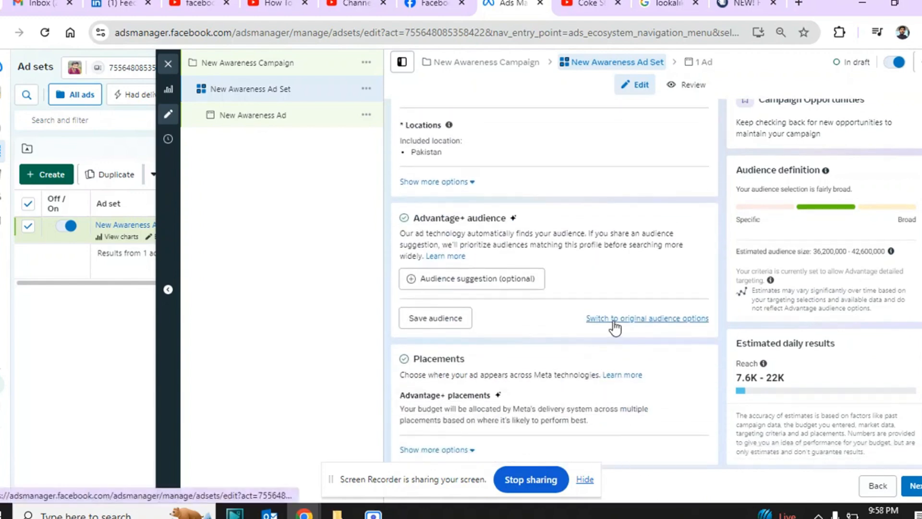
Switch the ad set to the original audience options and check the existing custom audiences
click(614, 321)
click(460, 289)
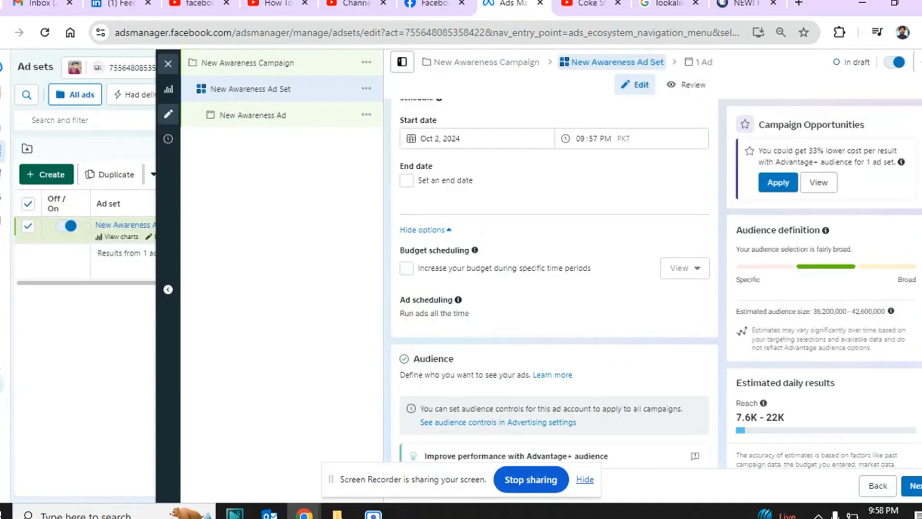
scroll(603, 357, down, 8)
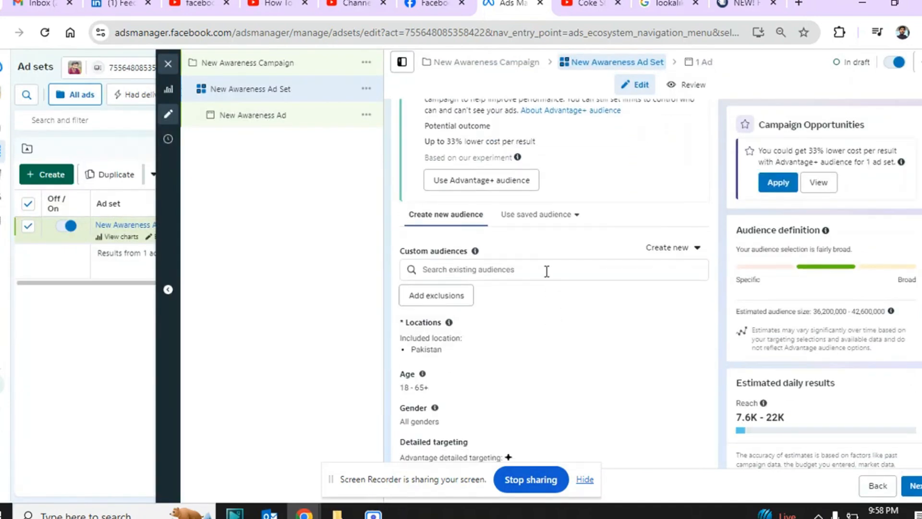
click(546, 272)
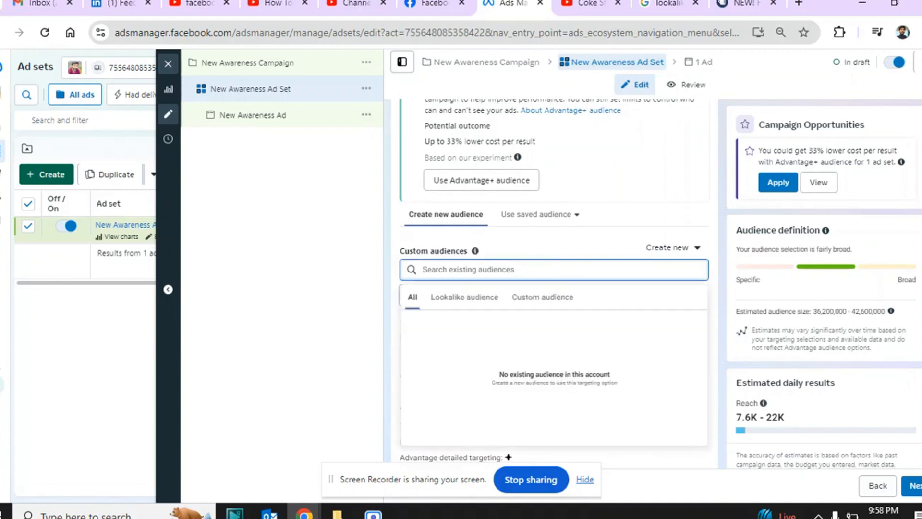
click(277, 354)
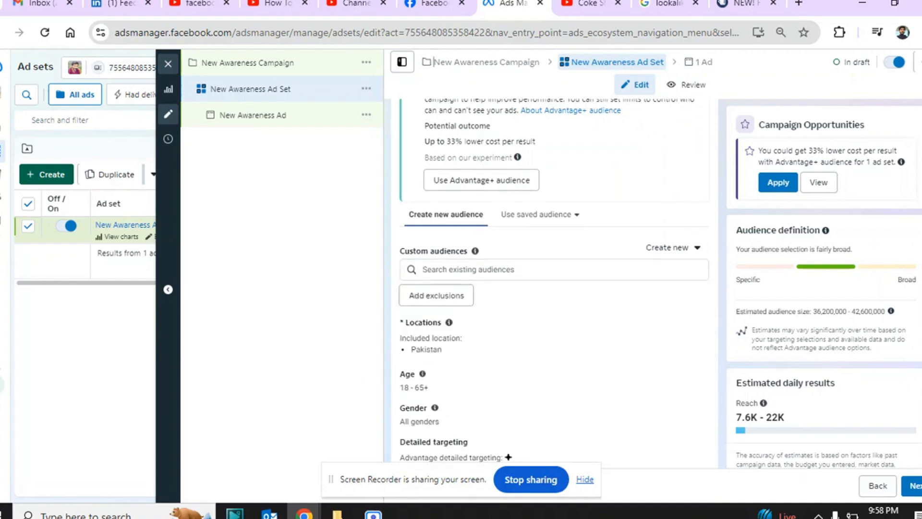
Open the ad set's detailed targeting for editing, ready for demographics, interests or behaviors
scroll(454, 340, down, 3)
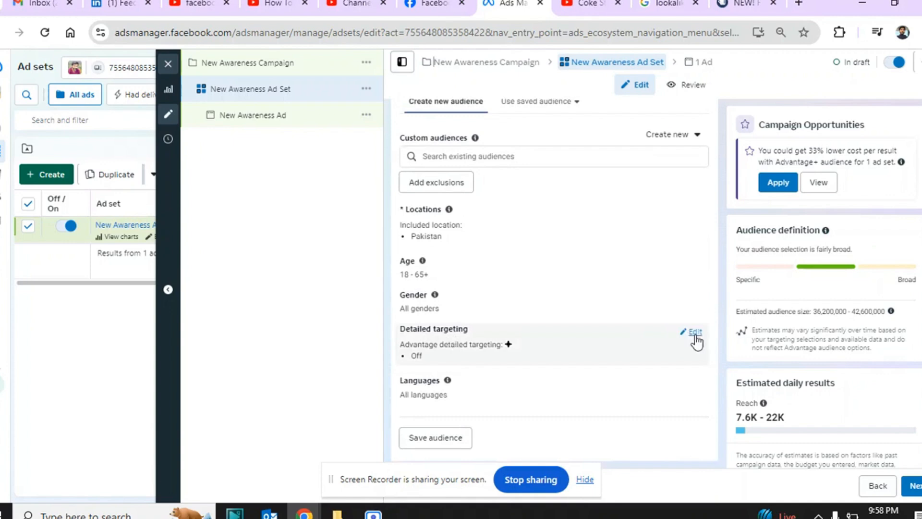
click(695, 333)
click(477, 359)
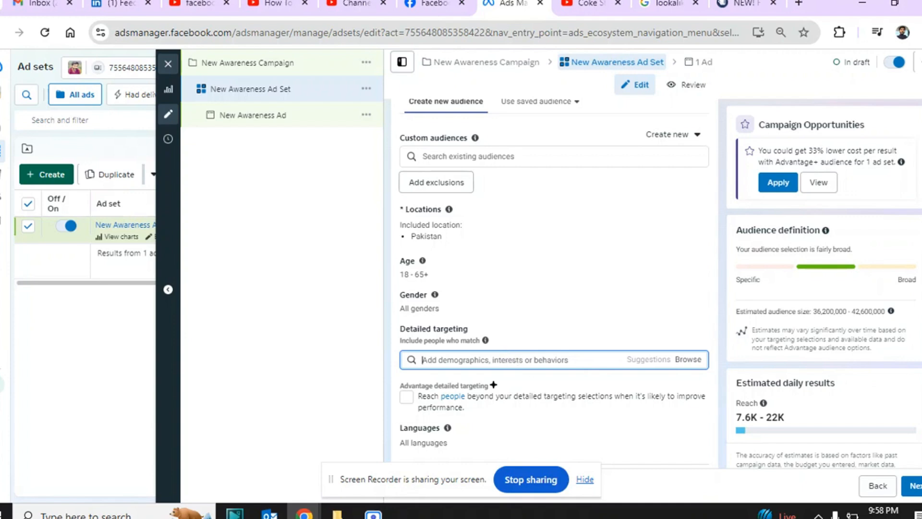
View the custom versus lookalike audience diagram in the AdEspresso article and return to Ads Manager
click(647, 9)
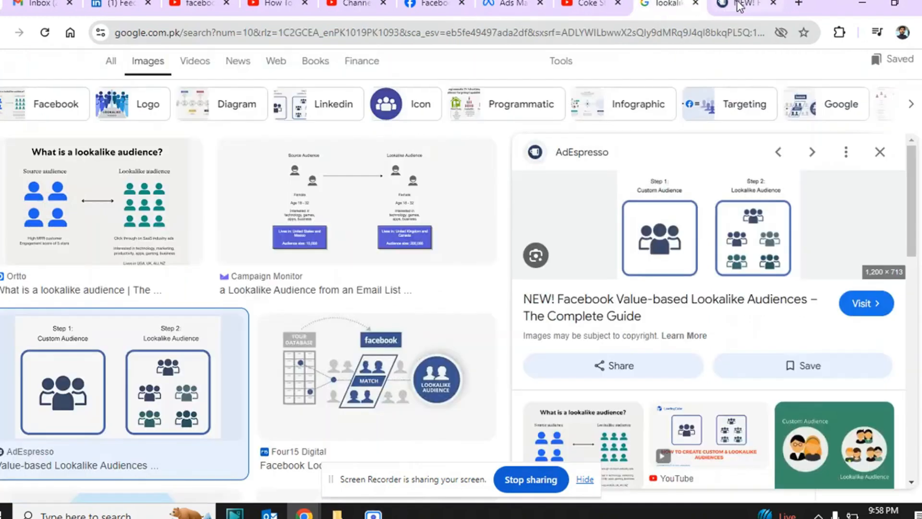
click(740, 6)
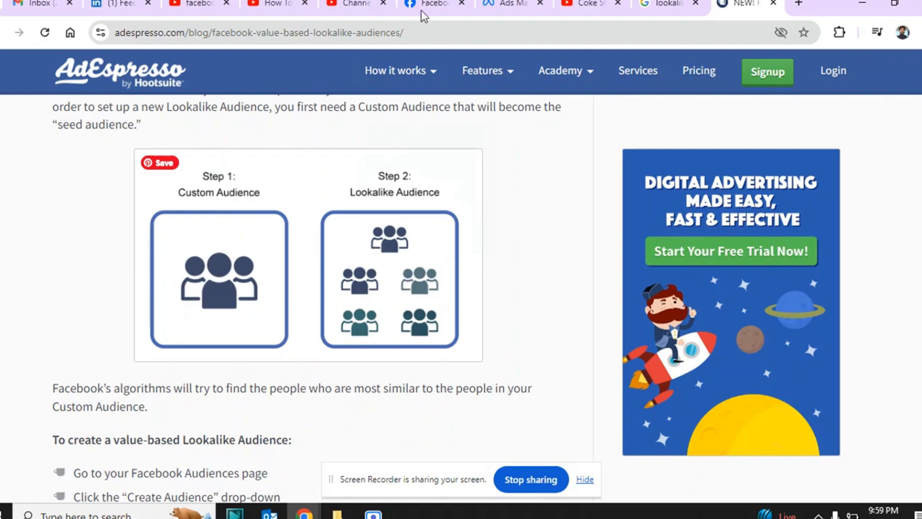
click(513, 5)
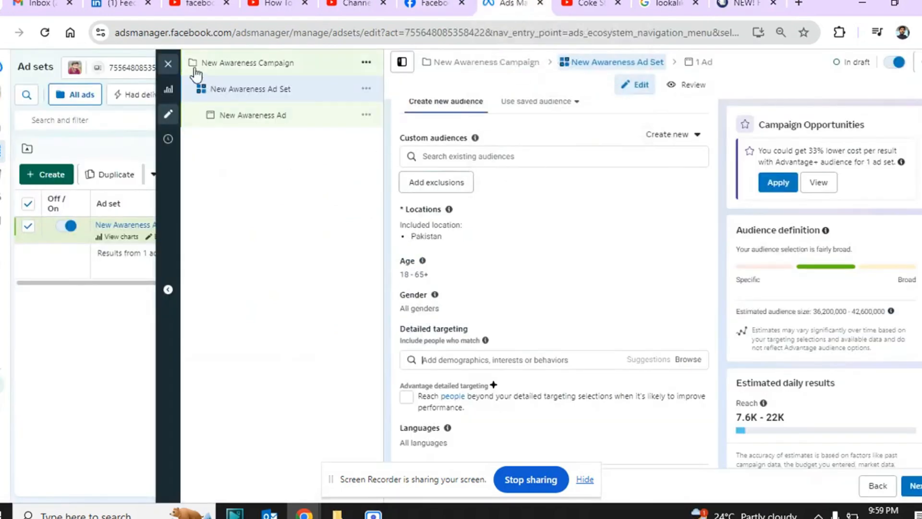
Close the ad set editor without publishing and delete the draft New Awareness Campaign
click(168, 64)
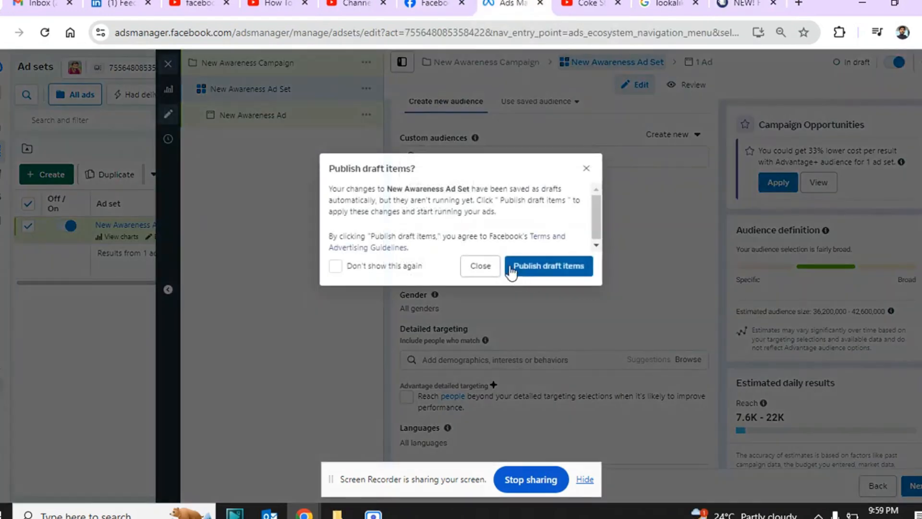
click(481, 265)
mouse_move(10, 174)
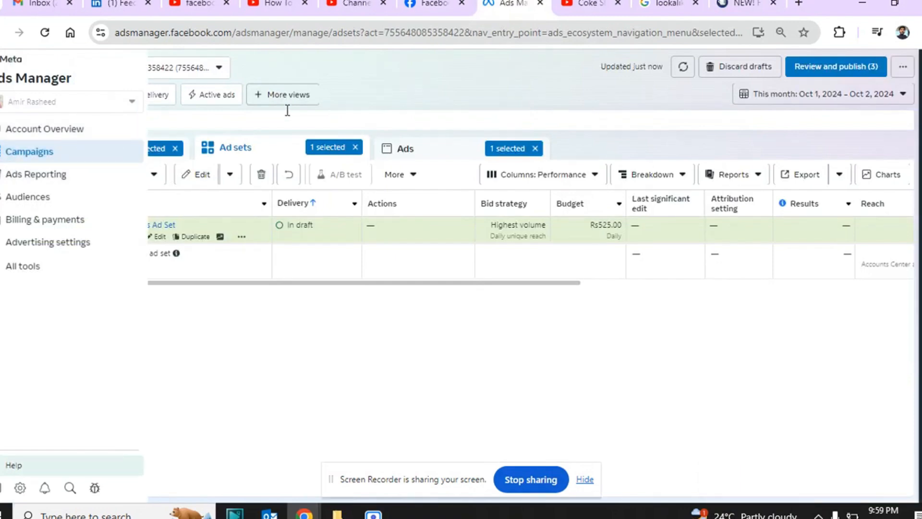
click(80, 159)
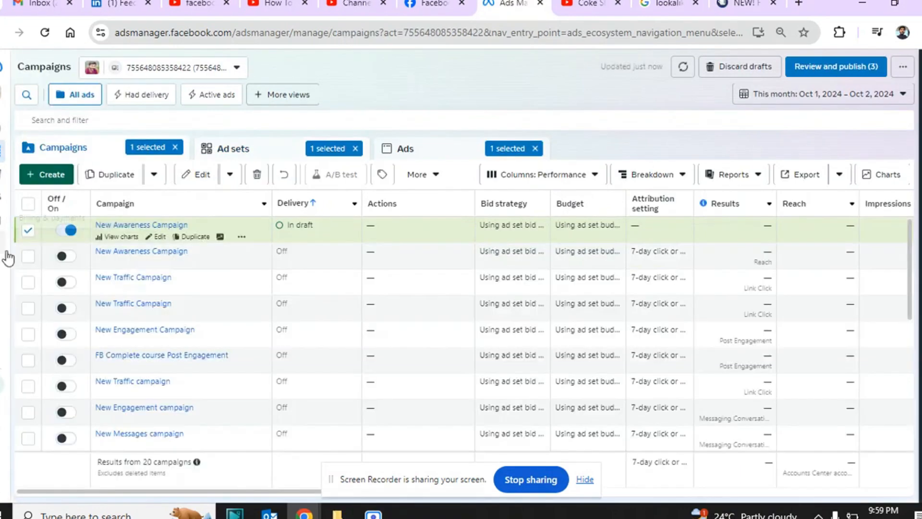
click(256, 176)
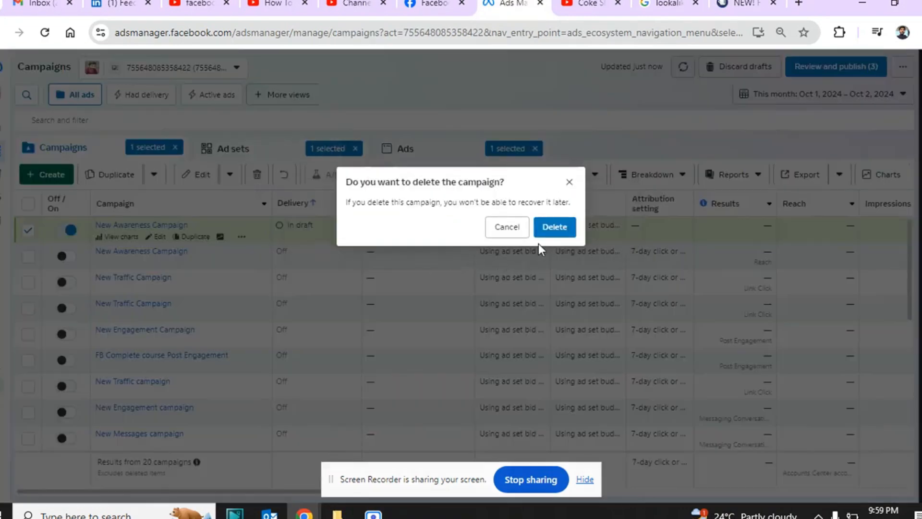
click(543, 232)
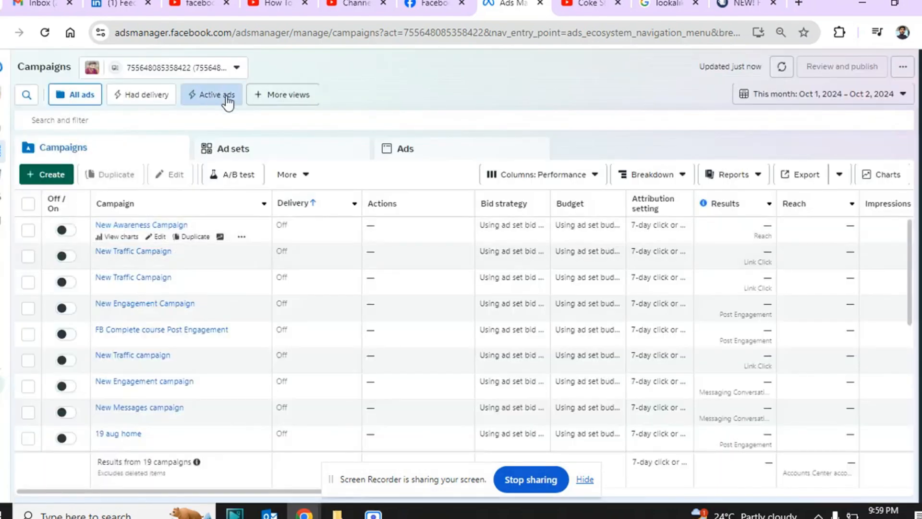
Start a custom audience from the Audiences page, using Website as its source
mouse_move(7, 158)
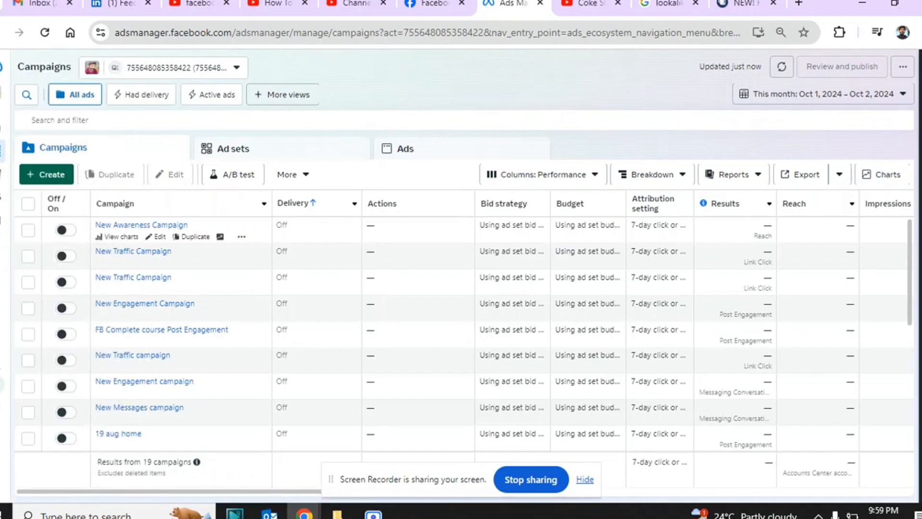
click(6, 201)
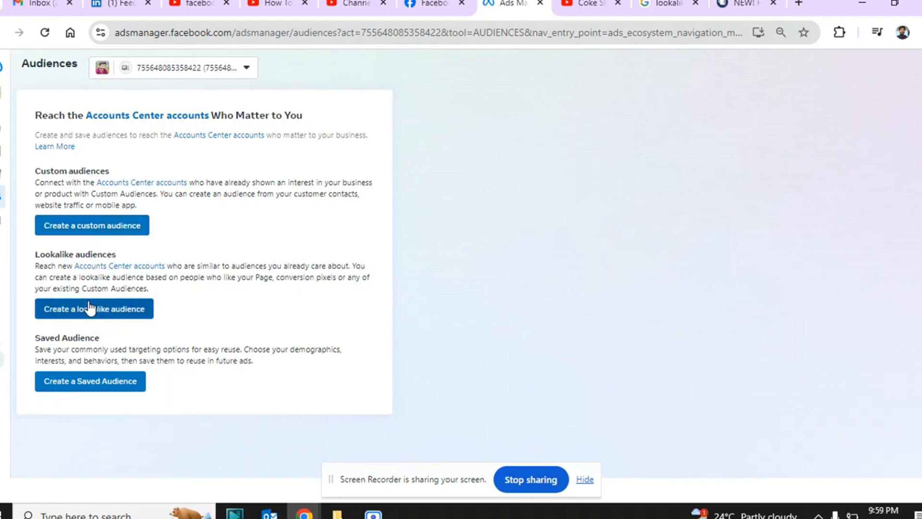
click(96, 230)
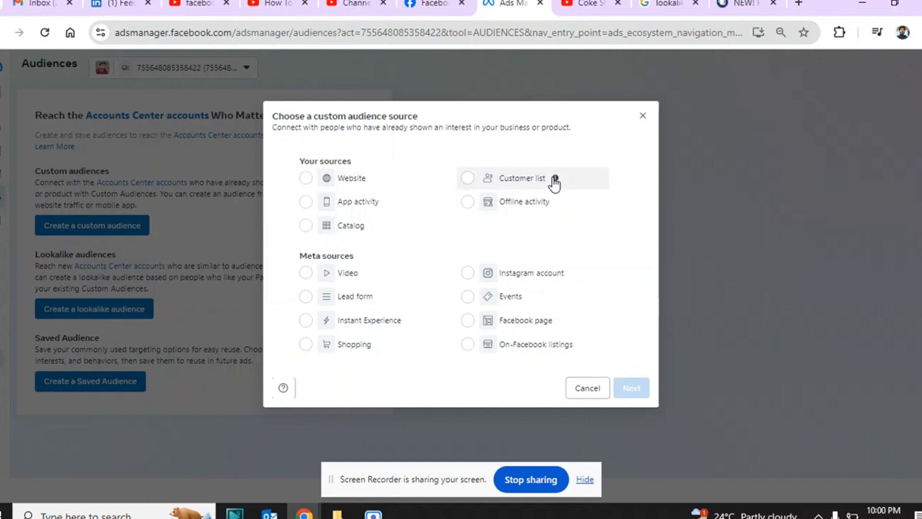
mouse_move(555, 181)
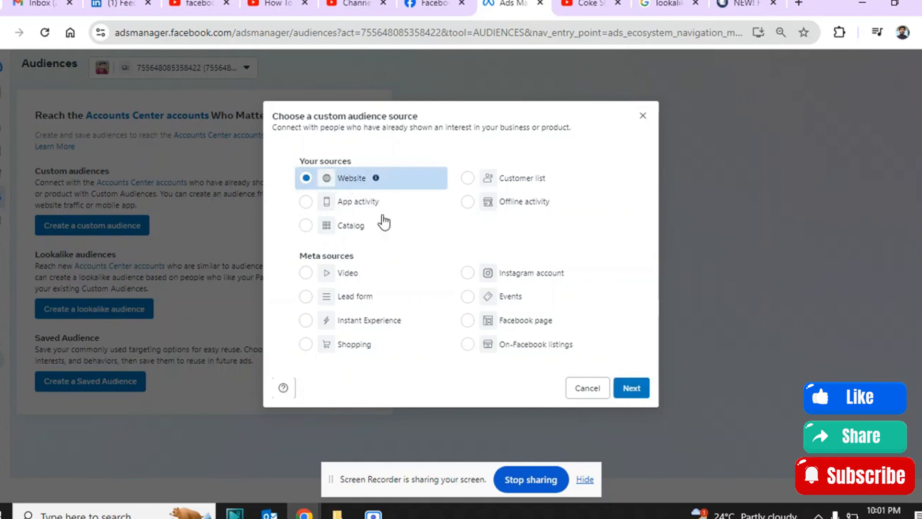
click(633, 391)
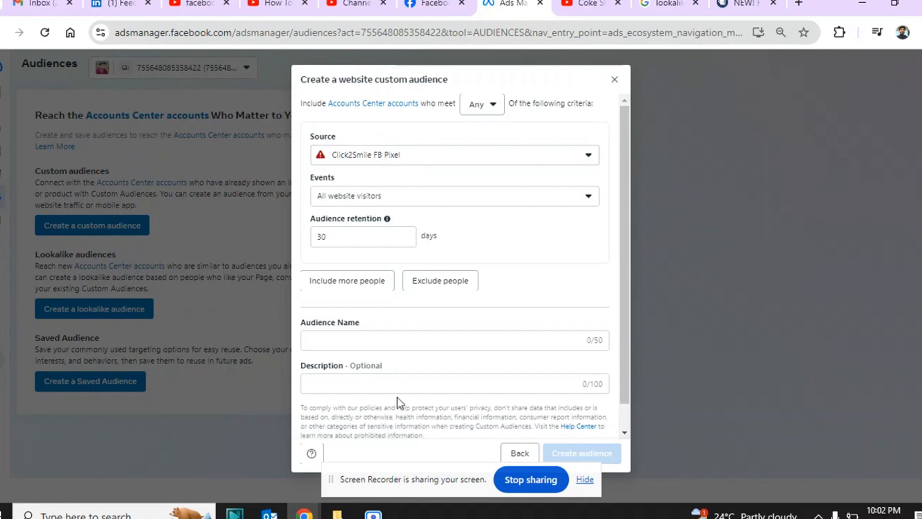
Keep All website visitors as the included event and set the audience retention to 180 days
drag(419, 469, 801, 467)
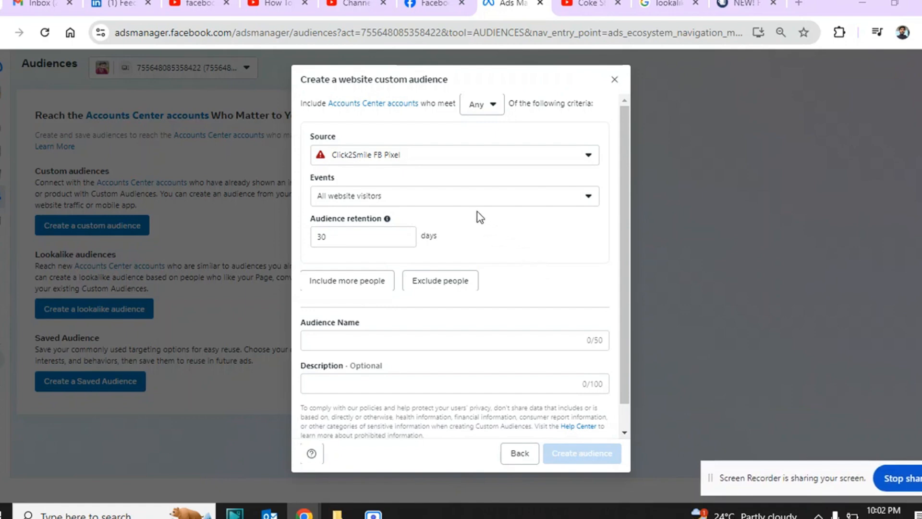
click(446, 204)
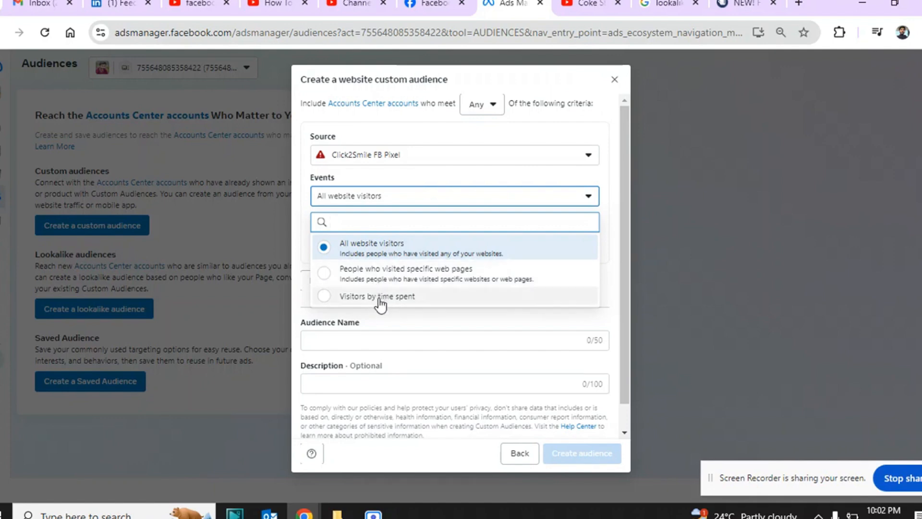
click(380, 253)
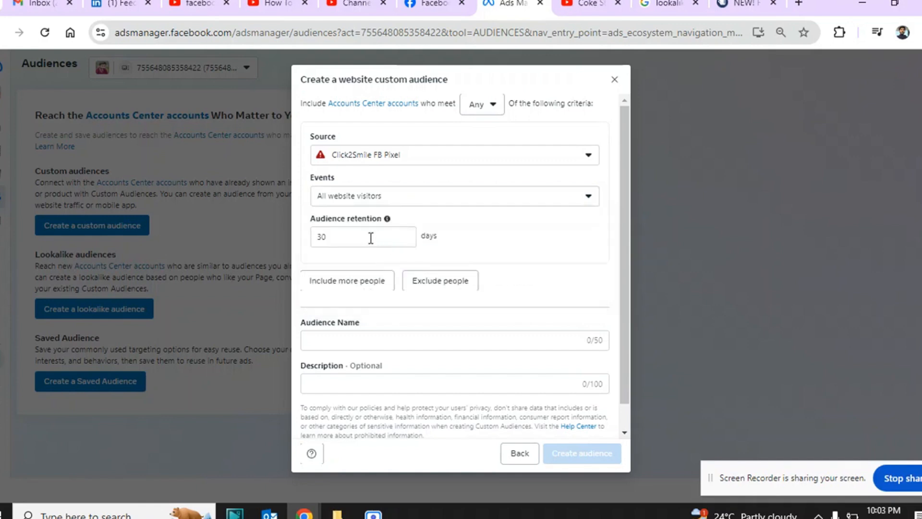
click(371, 238)
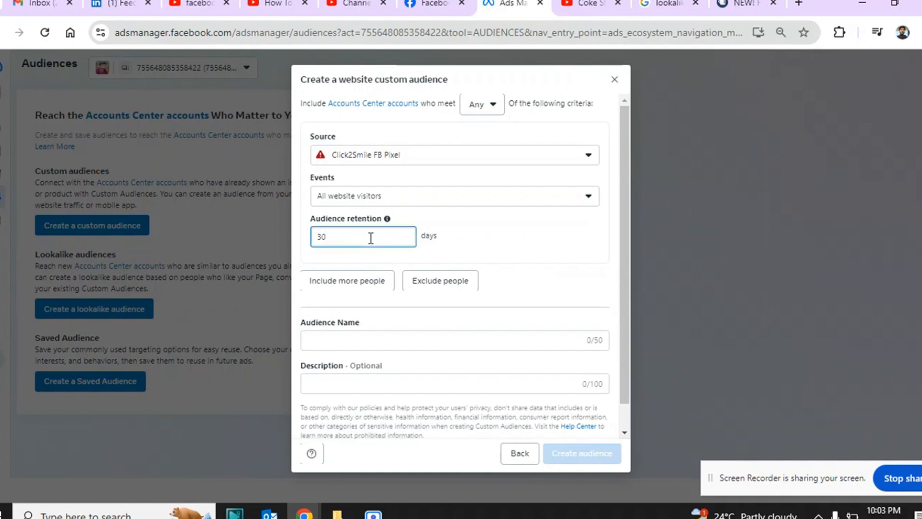
key(BackSpace)
key(BackSpace)
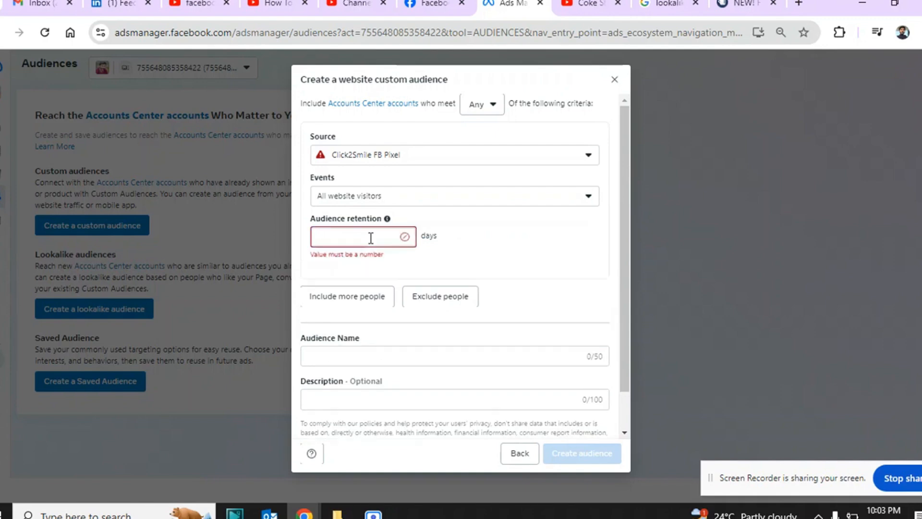
text(185)
key(BackSpace)
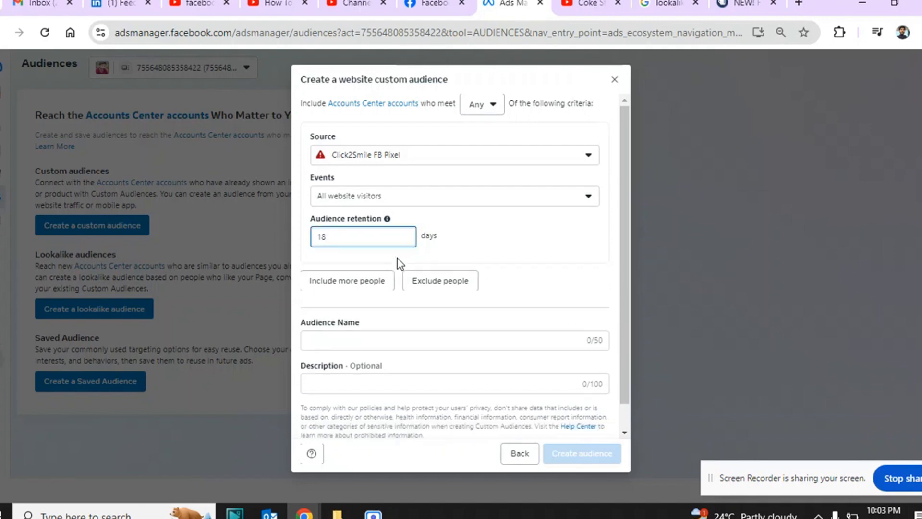
text(0)
Name the website custom audience "web visi 180 days"
click(403, 340)
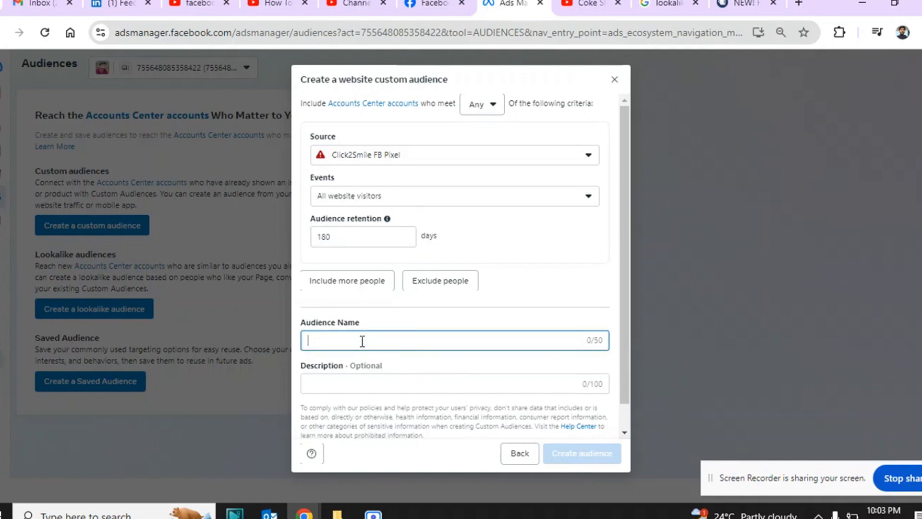
text(web vi)
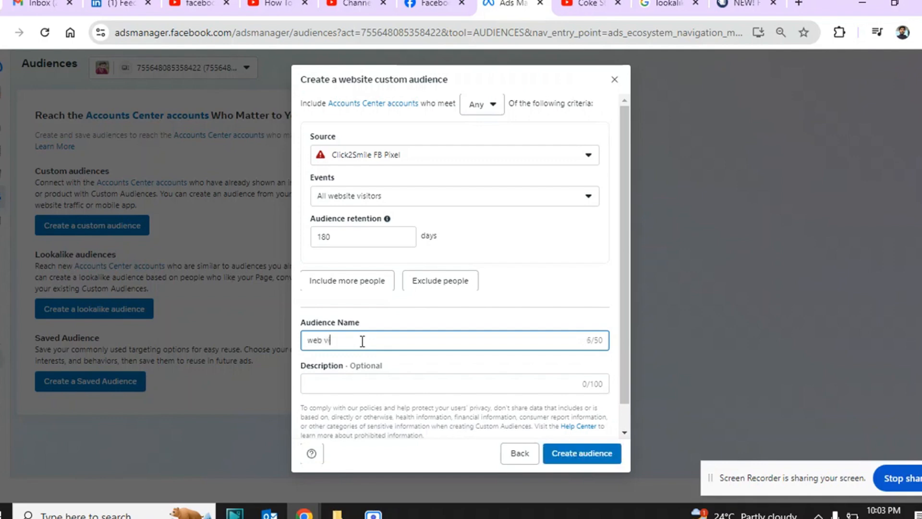
text(si 180 days)
Add an exclusion for people who visited specific web pages whose URL contains "/thankyou"
click(417, 288)
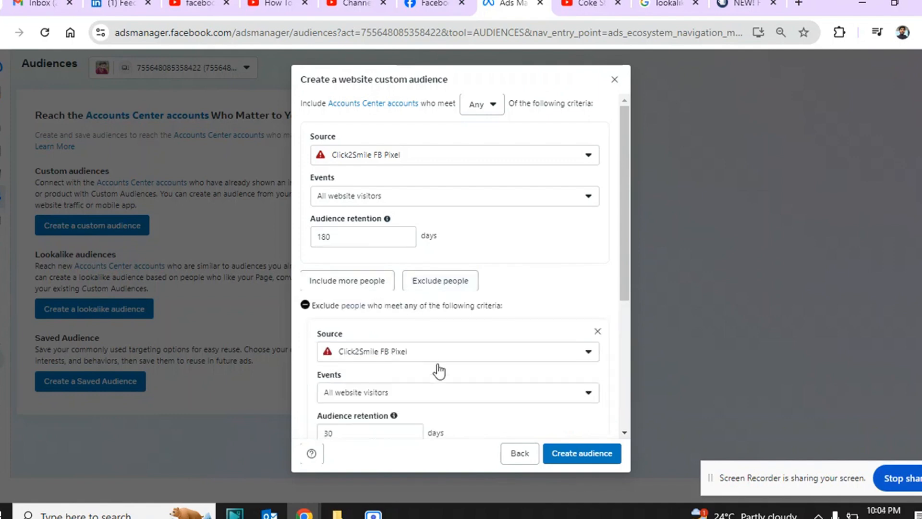
drag(624, 287, 622, 378)
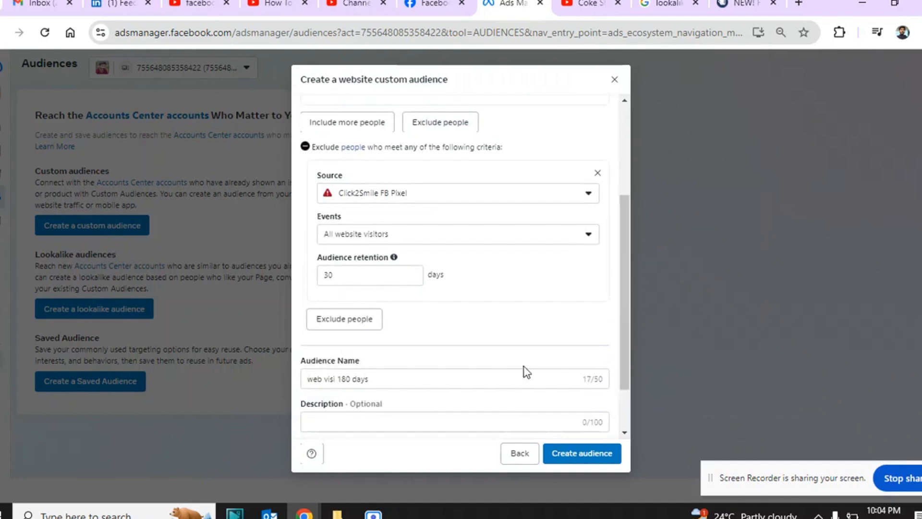
click(451, 240)
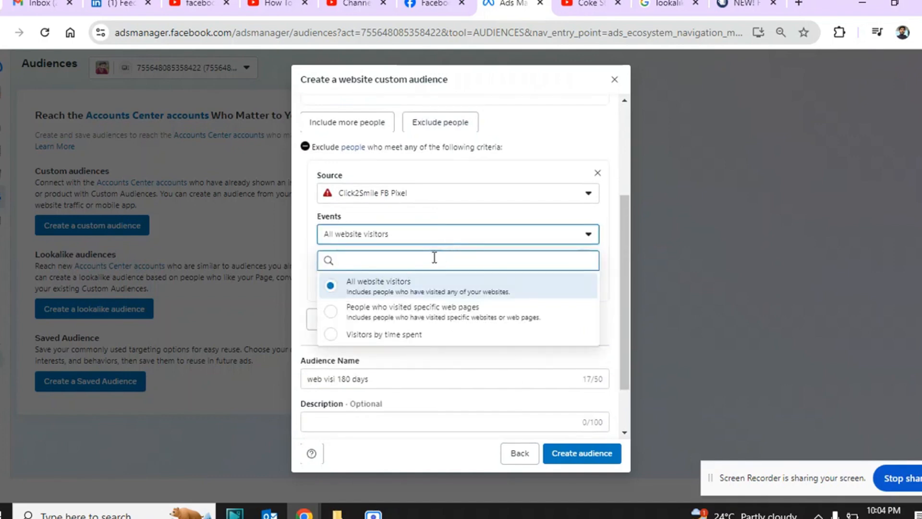
click(439, 319)
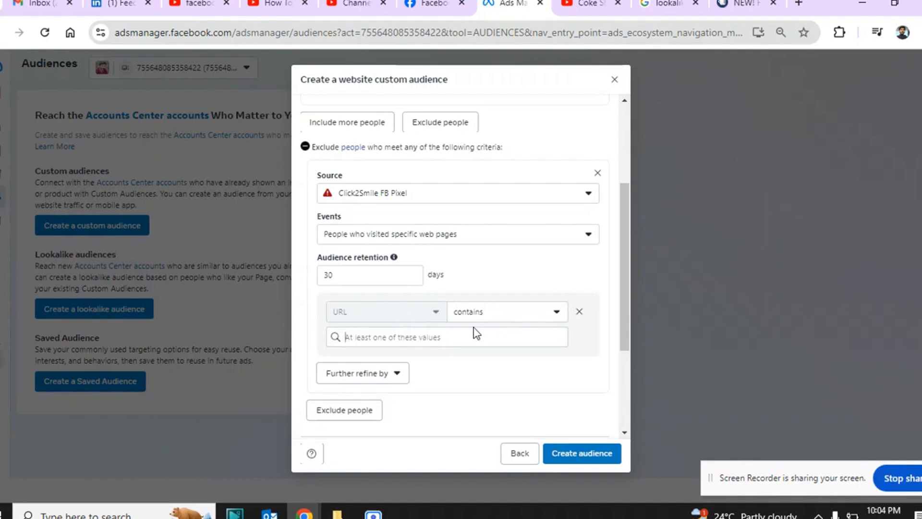
click(469, 343)
text(/)
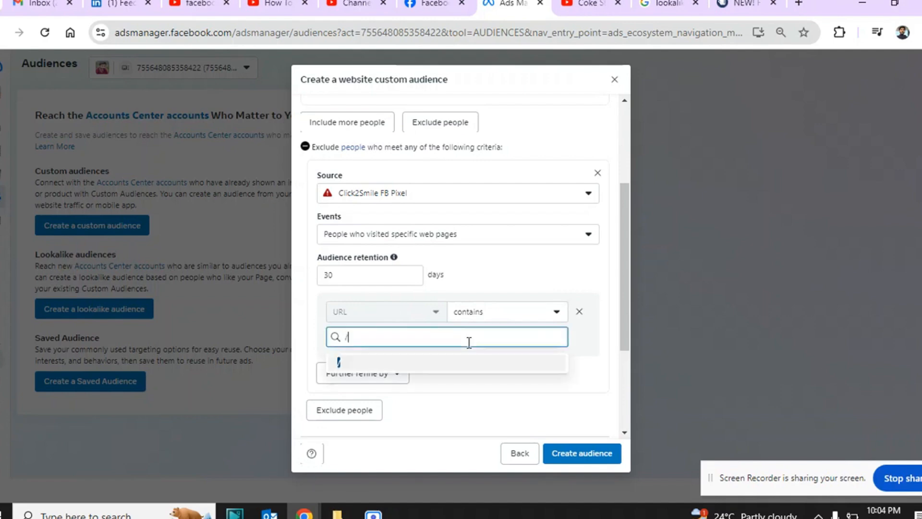
text(tham)
key(BackSpace)
text(nkyou)
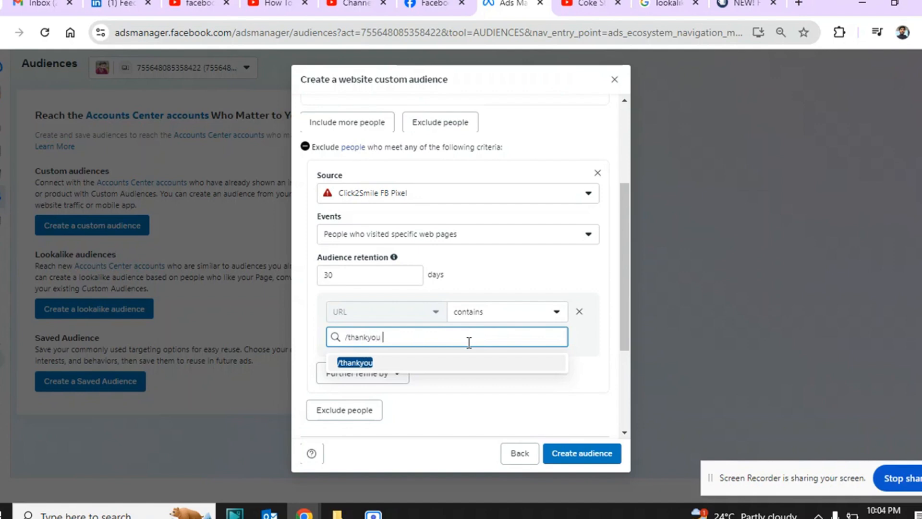
click(473, 365)
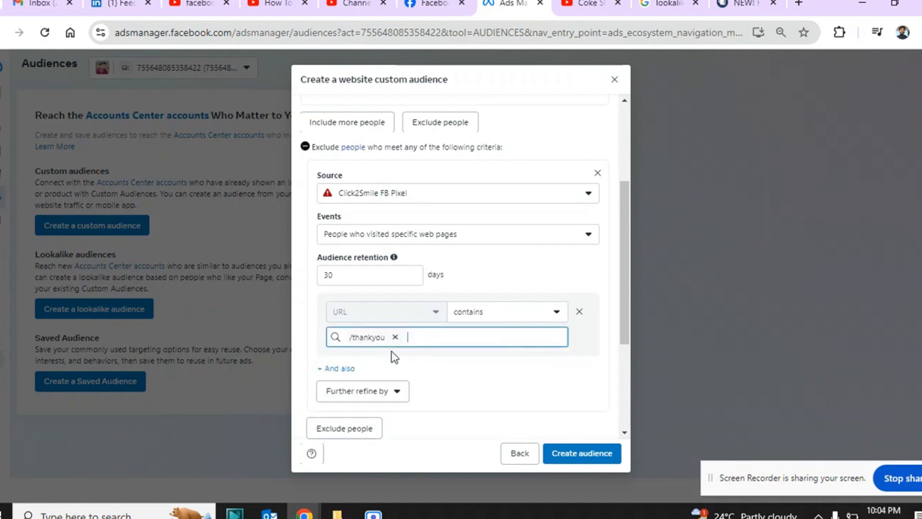
Set the audience retention of the excluded group to 180 days
click(381, 275)
key(BackSpace)
key(BackSpace)
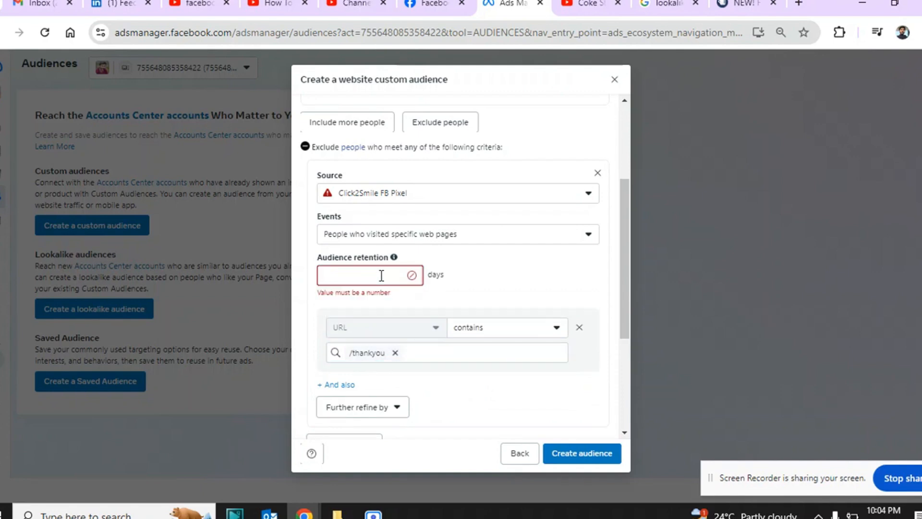
text(180)
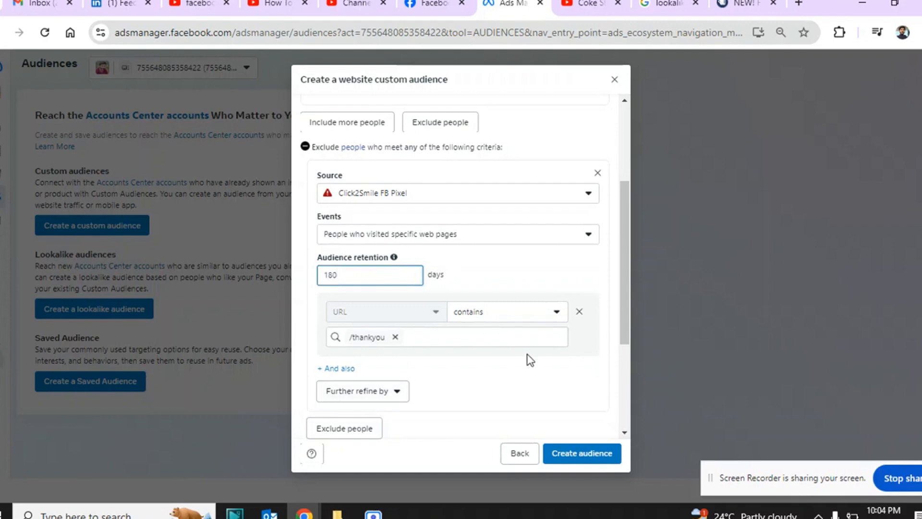
Review the include and exclude criteria and extend the audience name to "web visi 180 days min buyer"
drag(624, 303, 635, 247)
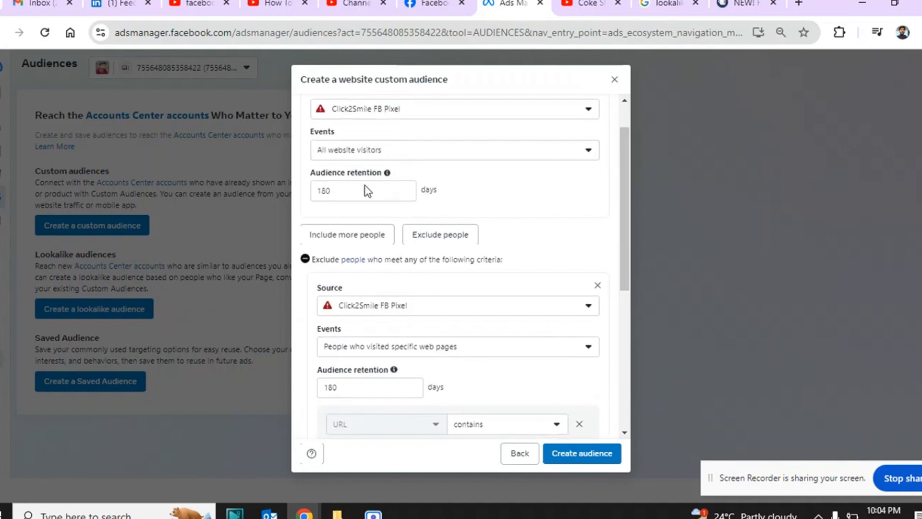
drag(627, 225, 576, 385)
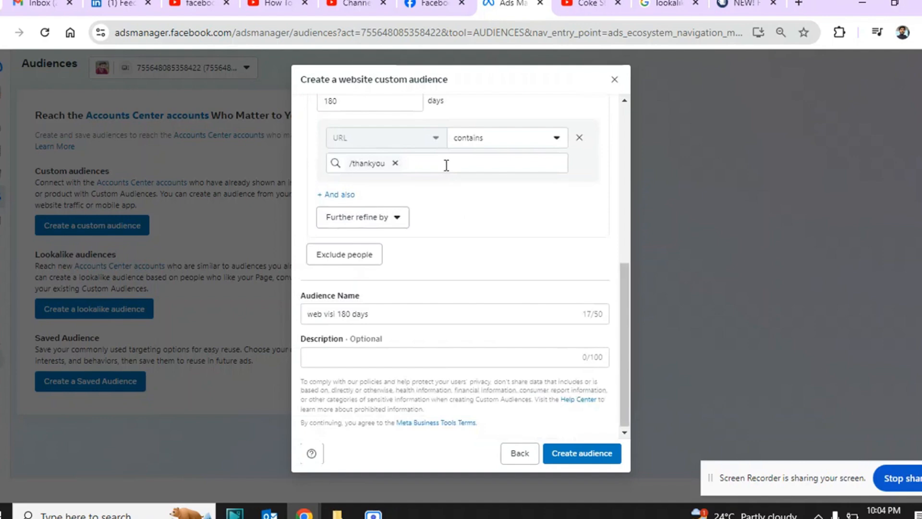
click(397, 314)
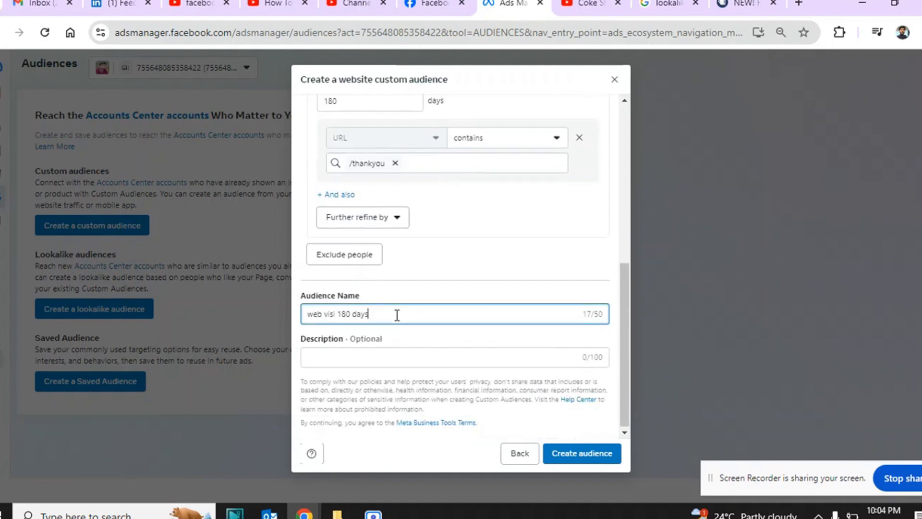
text(min buyer)
Change the included event to People who visited specific web pages, with the URL containing "/thankyou"
scroll(627, 135, up, 6)
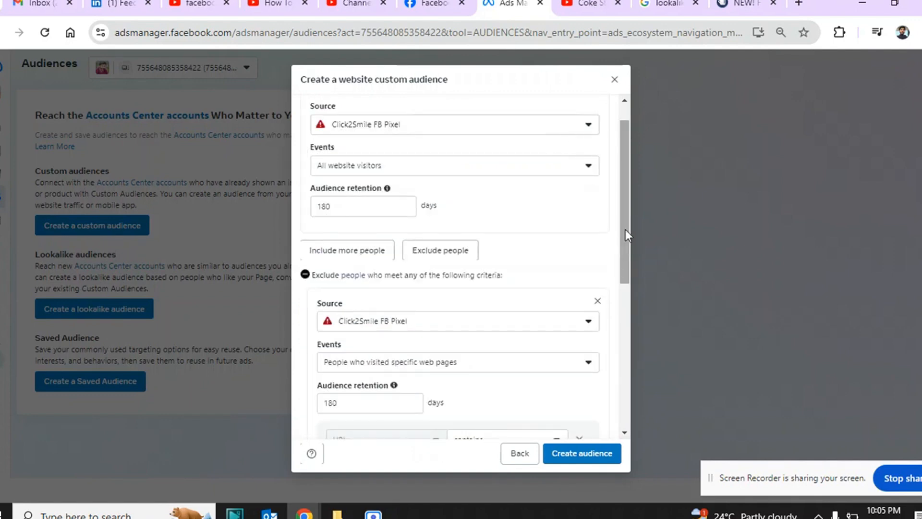
drag(625, 229, 620, 207)
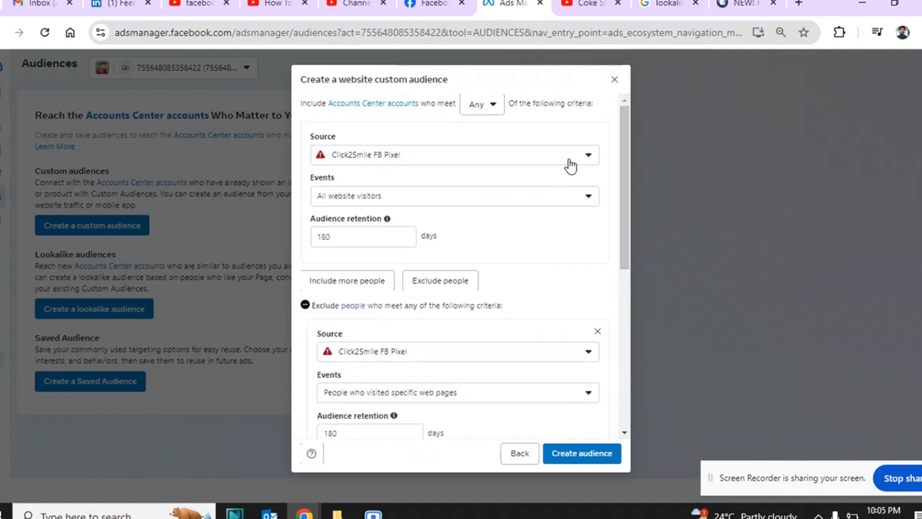
click(567, 197)
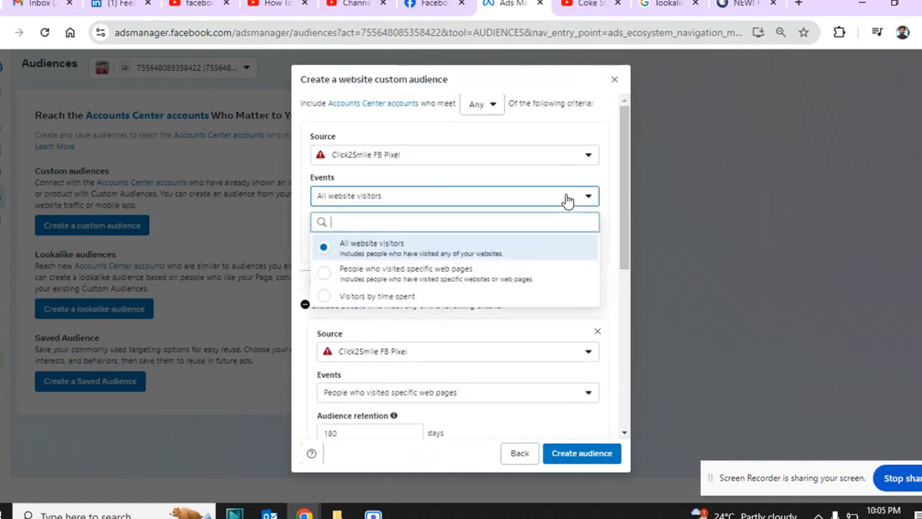
click(410, 273)
click(469, 299)
text(/)
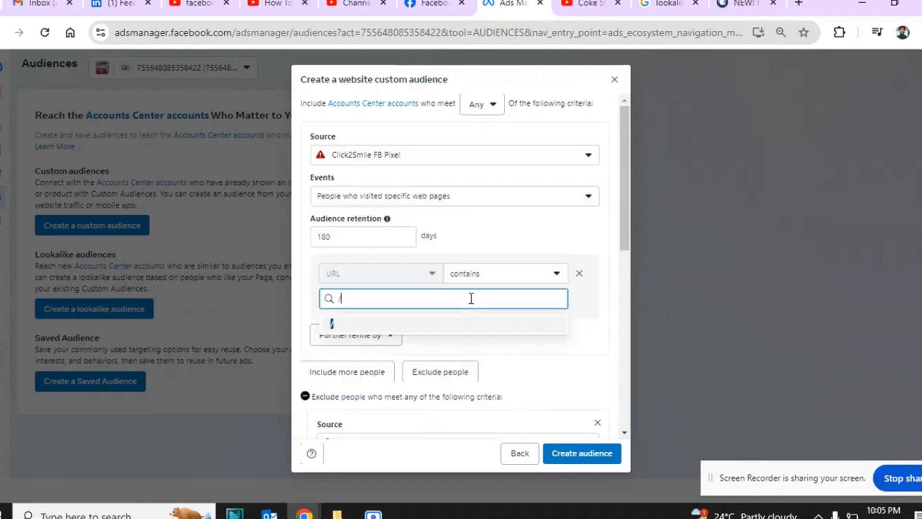
text(thankyou)
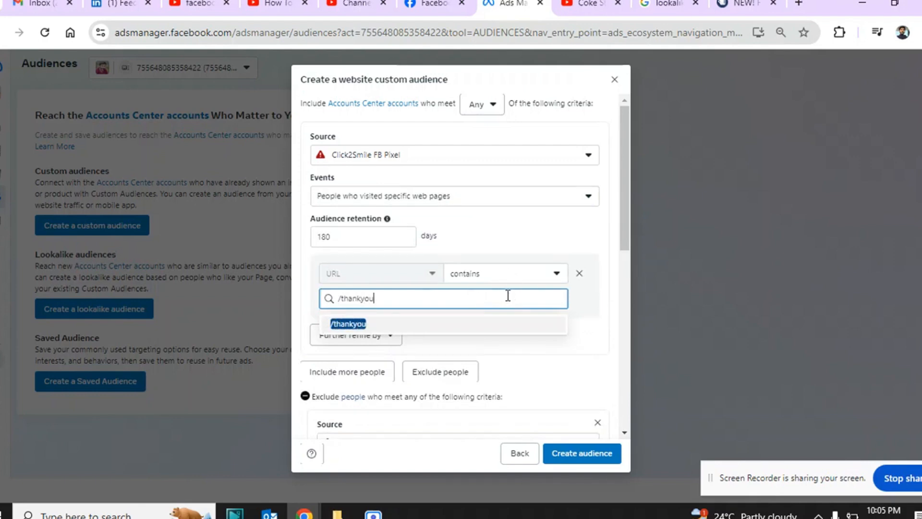
click(603, 368)
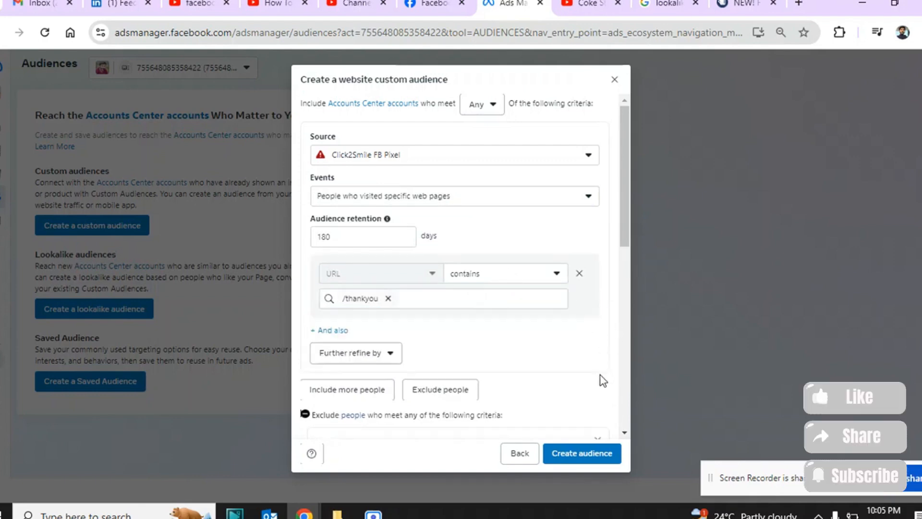
Clear the "/thankyou" URL condition from the excluded group and remove the whole exclusion from the audience
drag(600, 374, 630, 220)
click(608, 355)
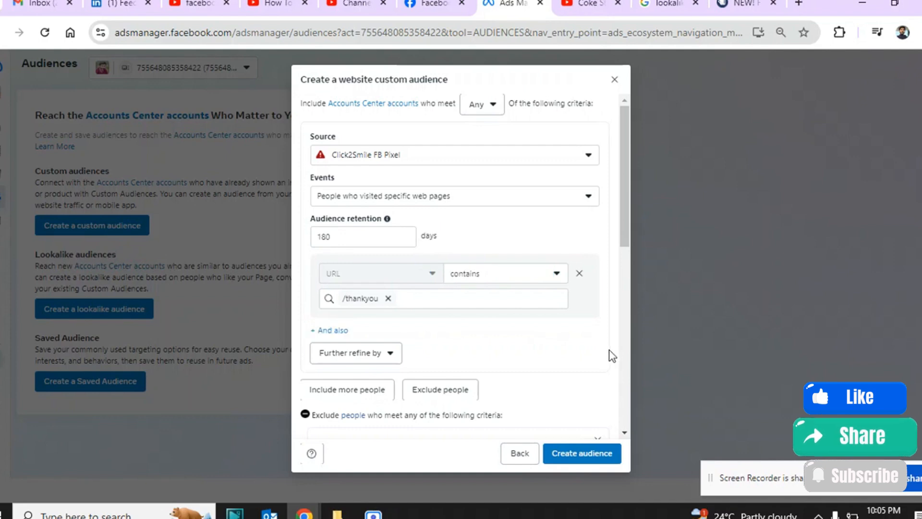
scroll(627, 395, down, 6)
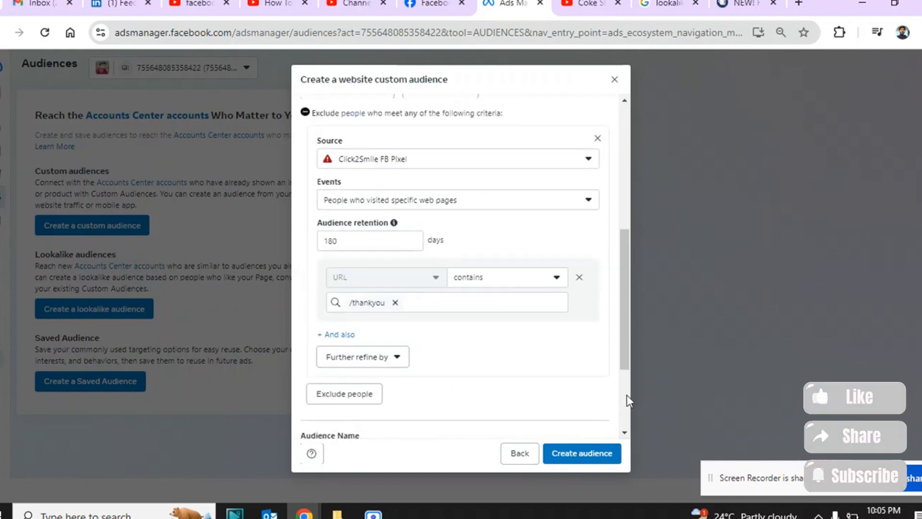
click(579, 277)
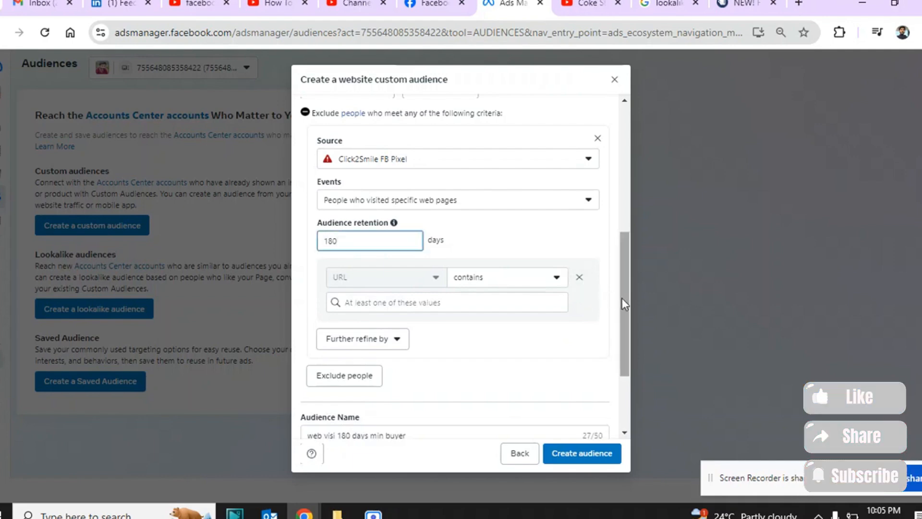
drag(625, 294, 610, 195)
click(597, 260)
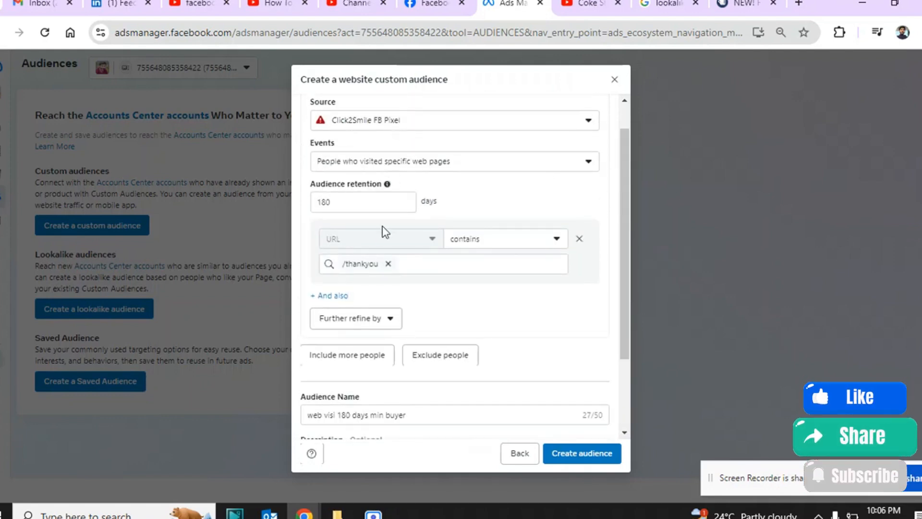
Rename the audience "buyer 180 days" and review its criteria
triple_click(414, 416)
text(buy)
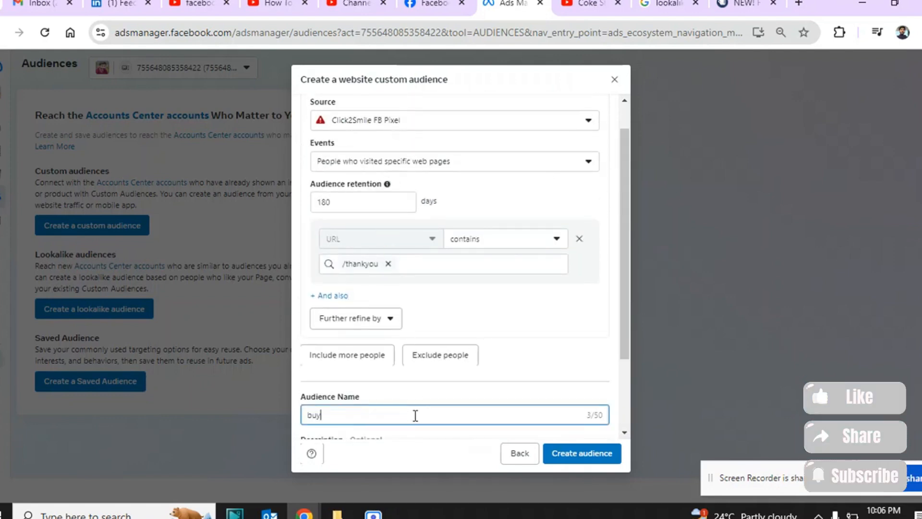
text(er 180 )
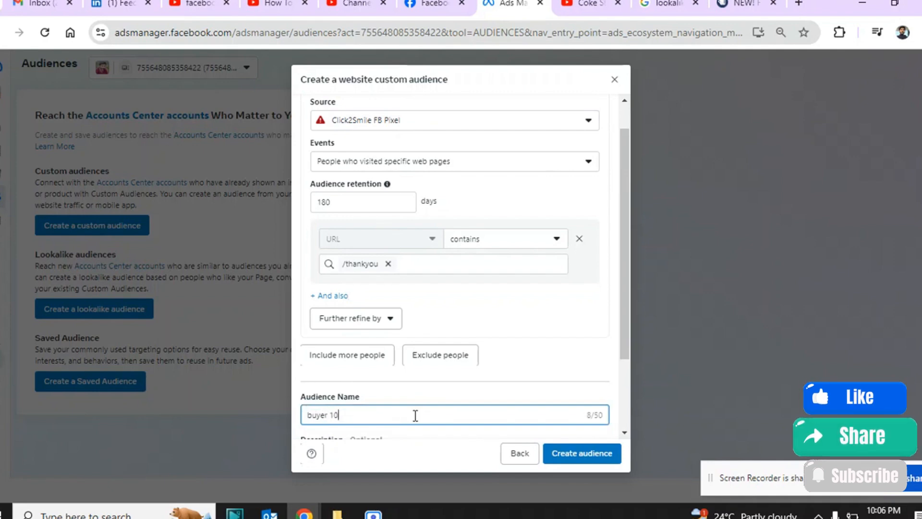
text(days)
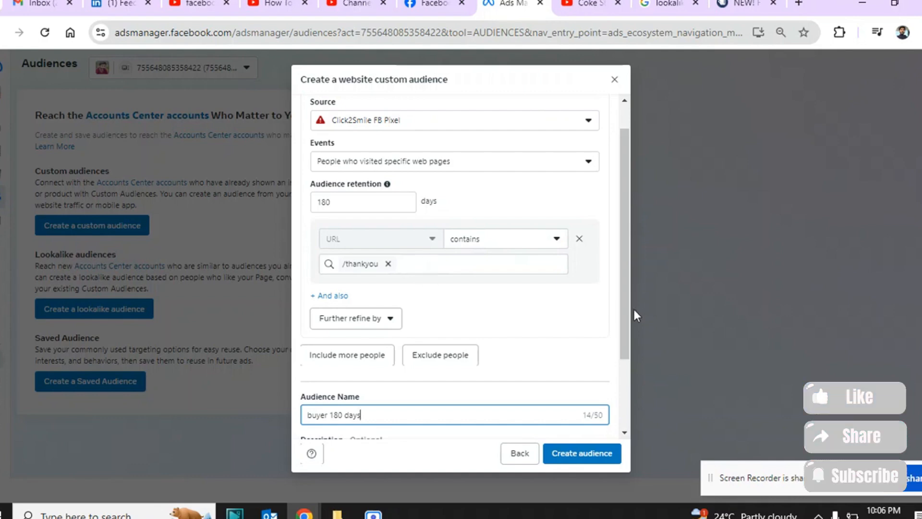
drag(627, 307, 610, 270)
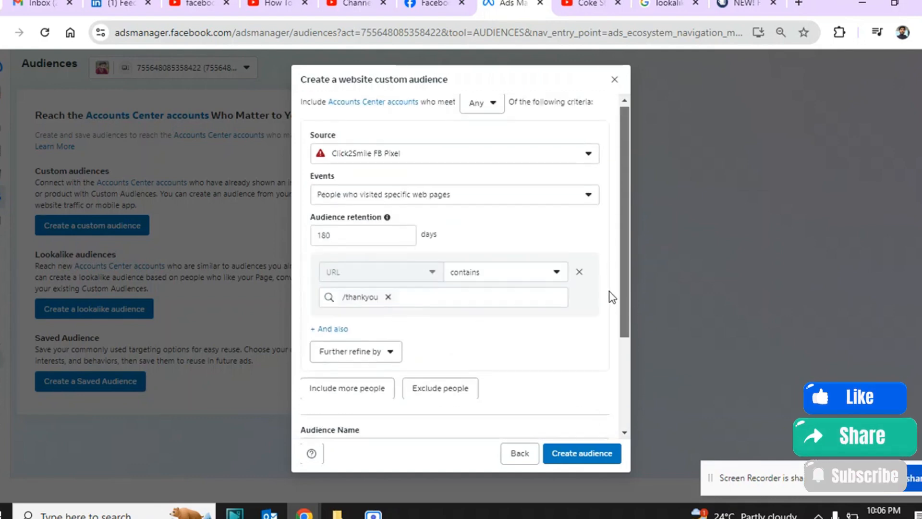
scroll(610, 295, down, 2)
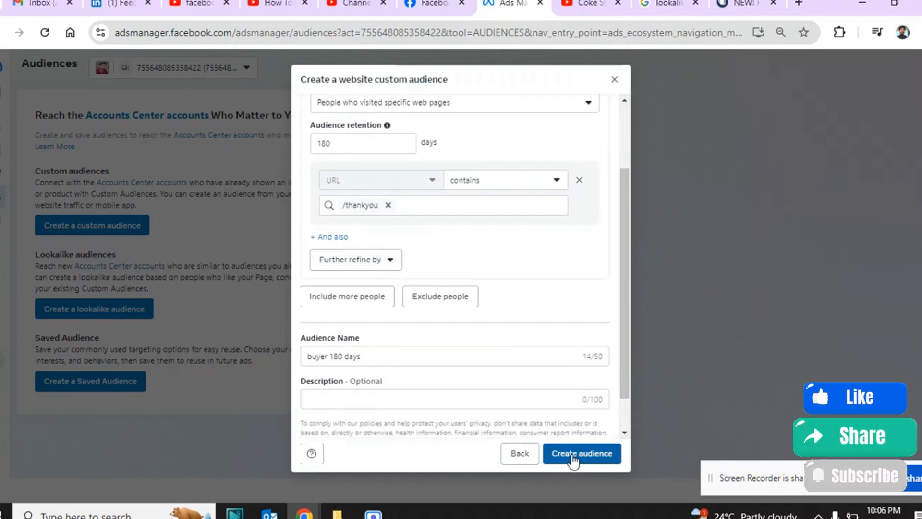
Create the website custom audience "buyer 180 days" from the completed settings
click(575, 456)
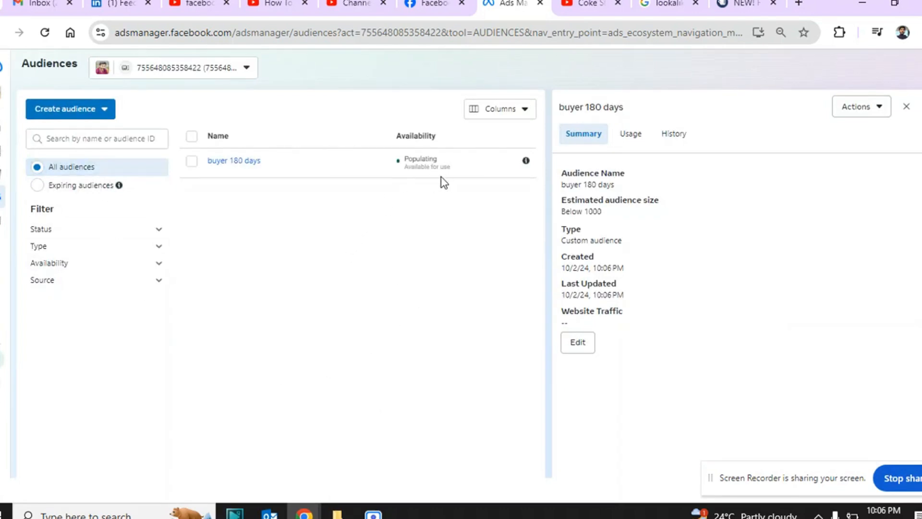
mouse_move(221, 165)
Start a new lookalike audience and choose the custom audience "buyer 180 days" from the other sources as its source
click(102, 118)
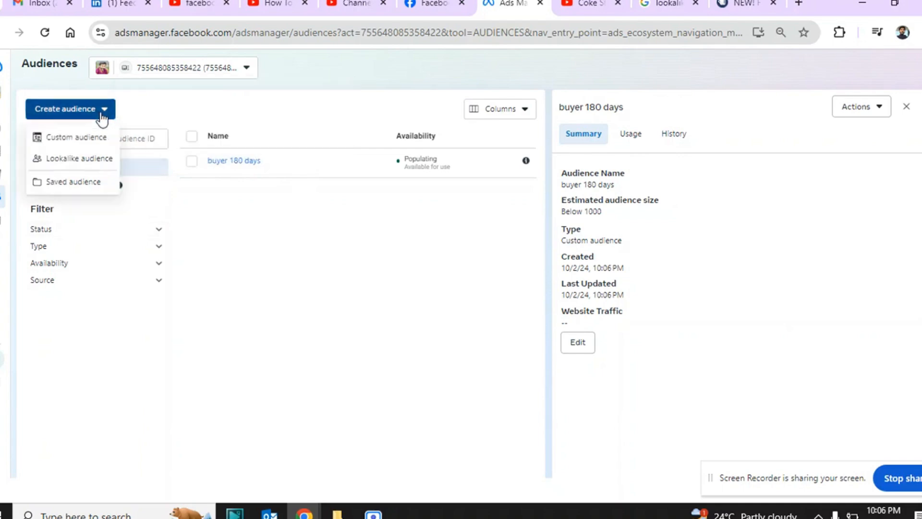
click(90, 161)
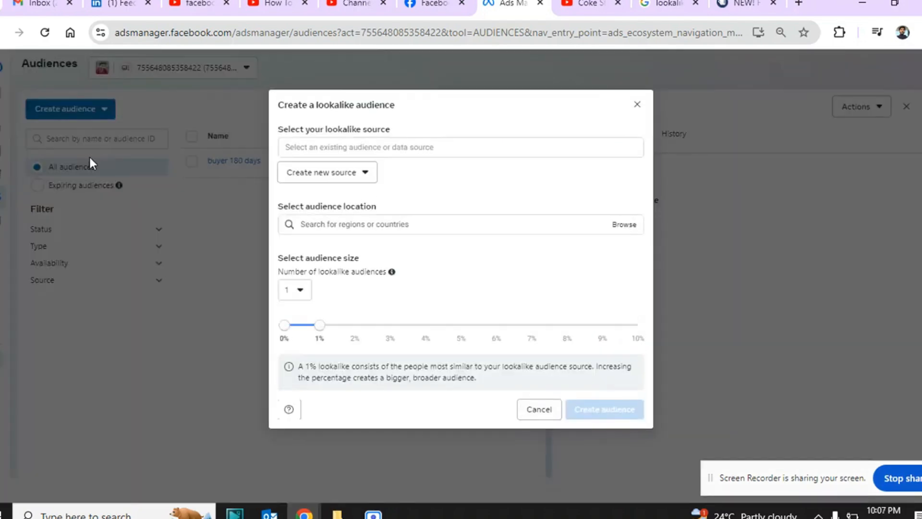
click(389, 148)
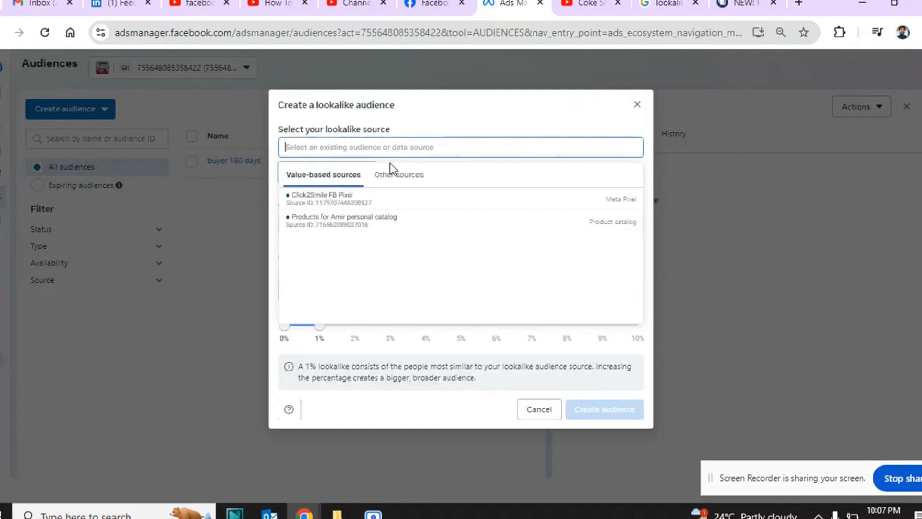
click(394, 175)
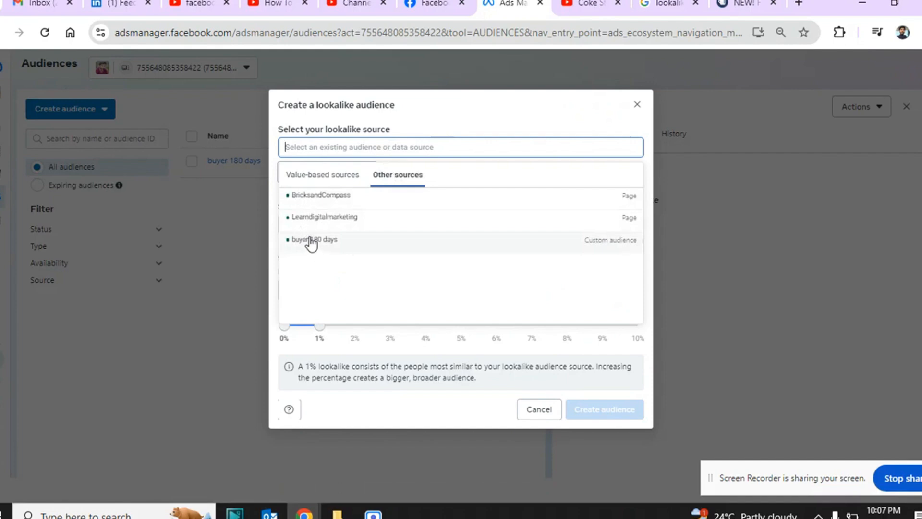
click(311, 240)
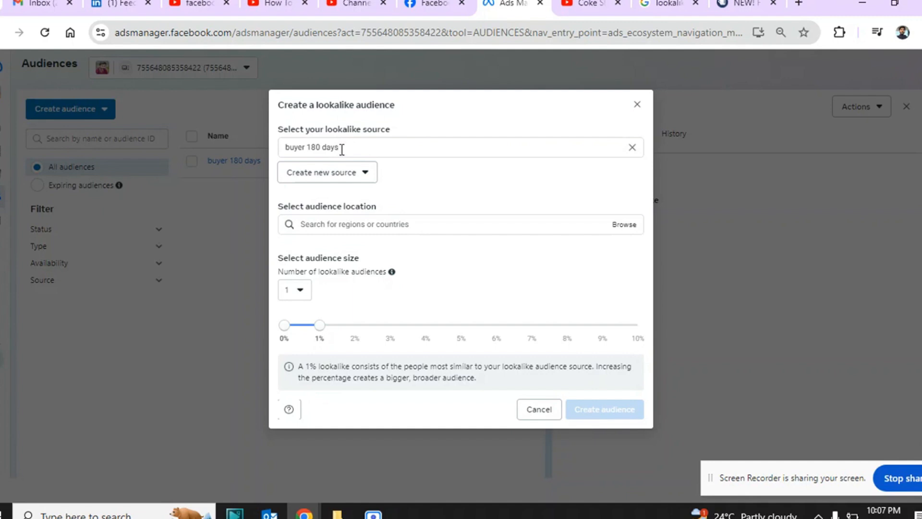
Set the lookalike audience location to Pakistan and the number of lookalike audiences to 1
click(401, 223)
text(pakis)
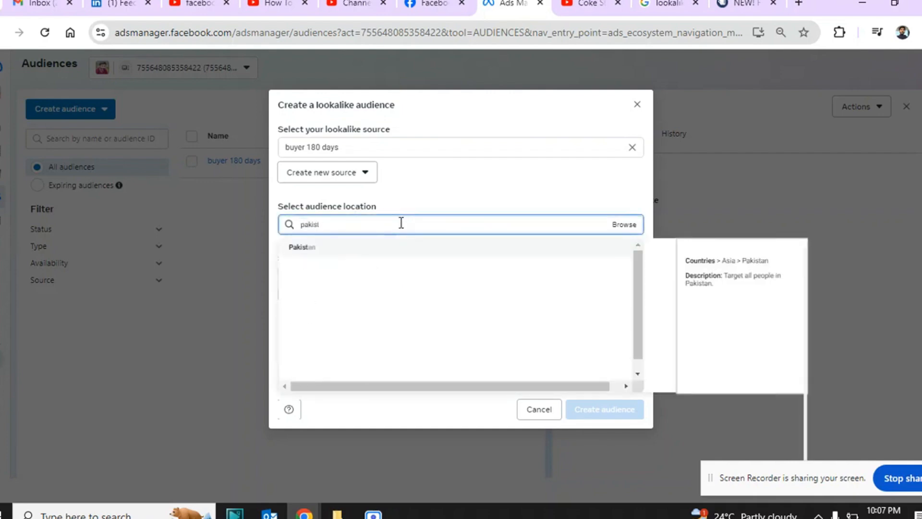
click(336, 247)
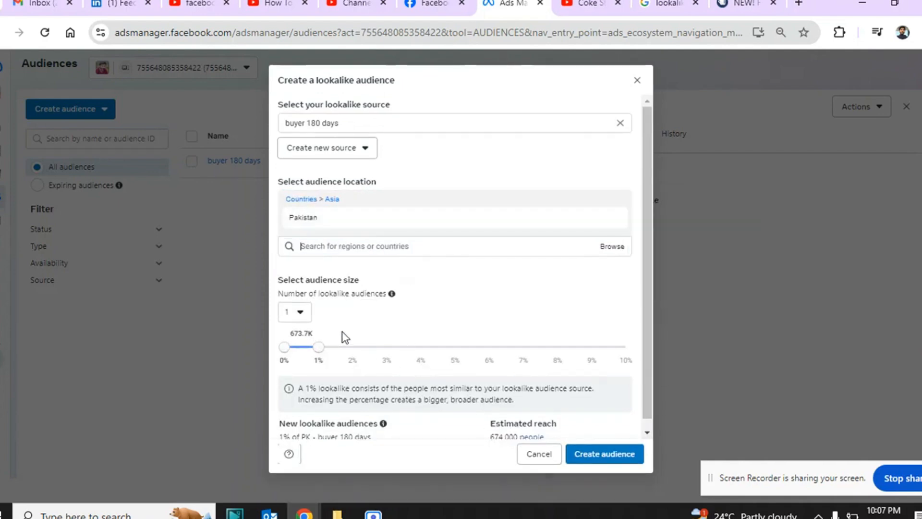
click(300, 312)
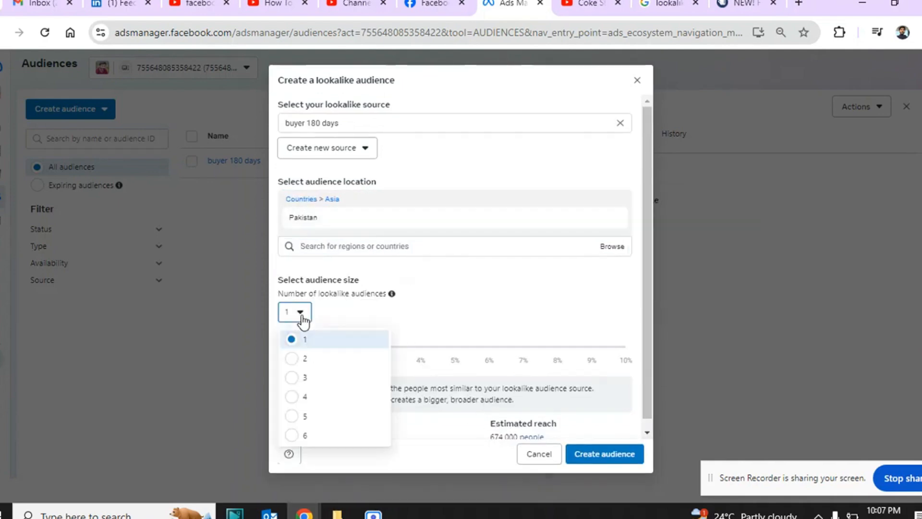
click(362, 342)
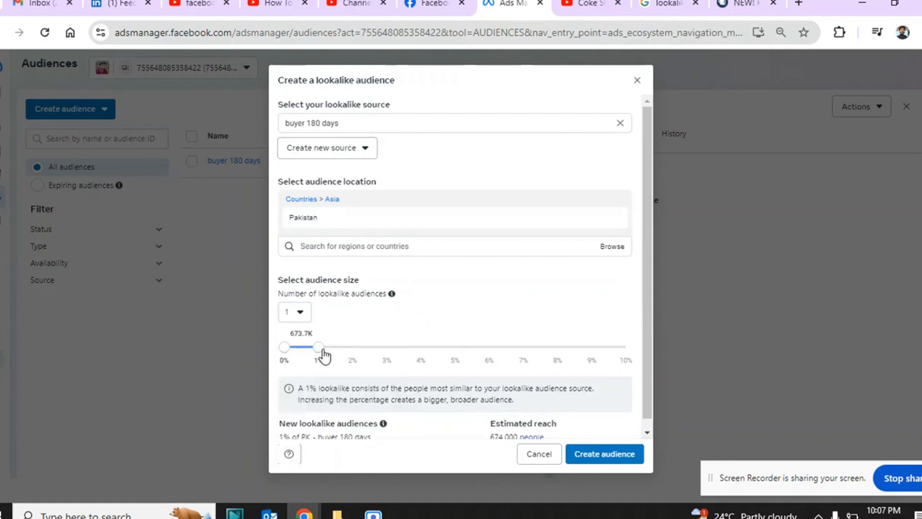
Compare the 0% to 1% audience size range with the custom and lookalike audience diagram in the AdEspresso article
drag(324, 355, 290, 353)
click(737, 5)
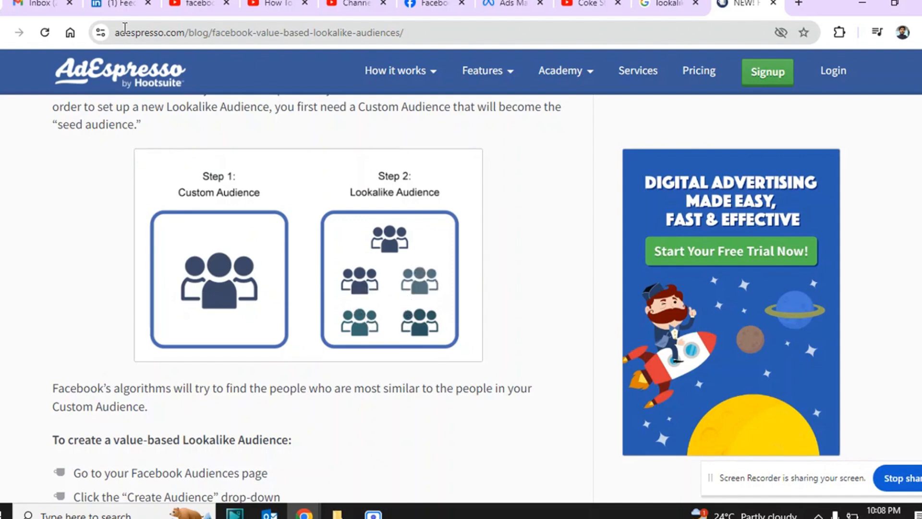
click(518, 4)
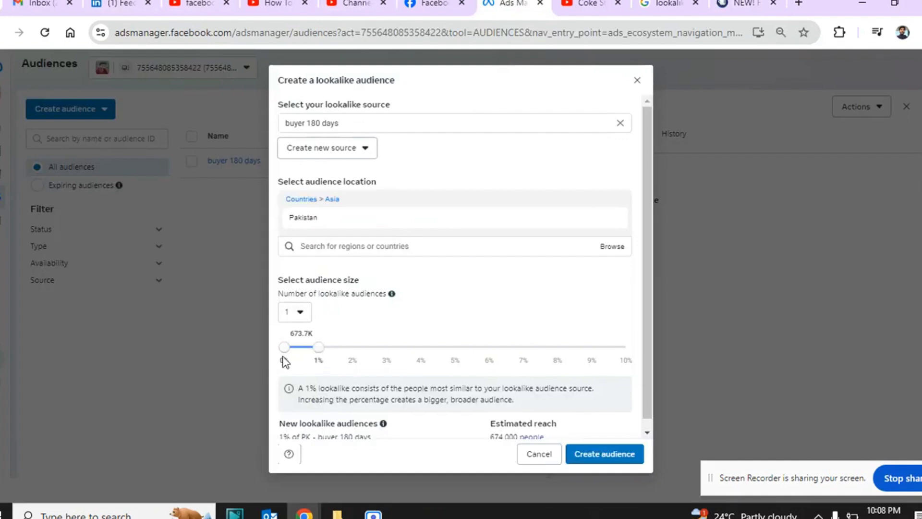
click(737, 4)
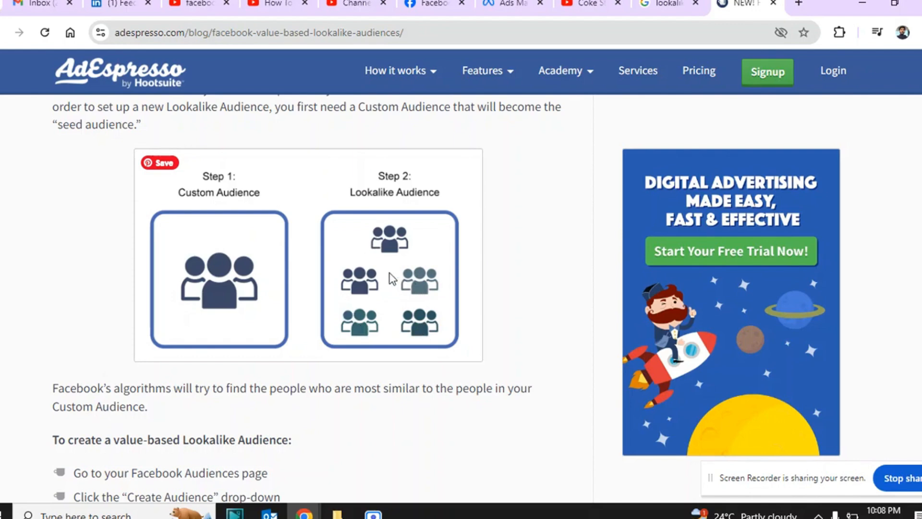
click(507, 5)
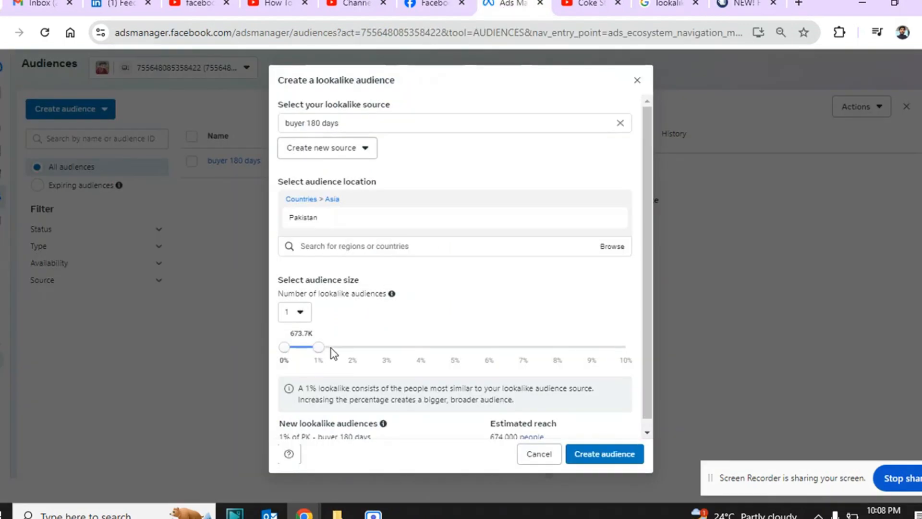
Widen the lookalike audience size to 2% and on to 3%, checking the AdEspresso diagram in between
drag(321, 353, 352, 358)
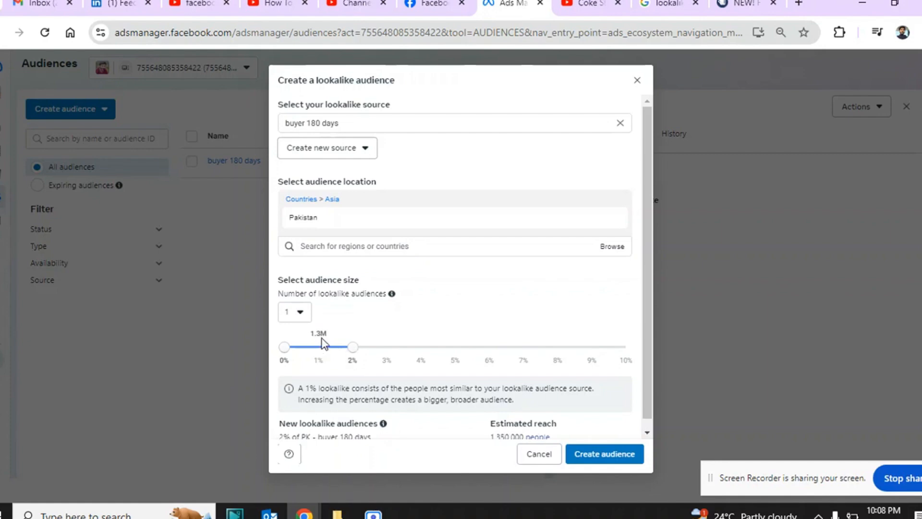
click(739, 5)
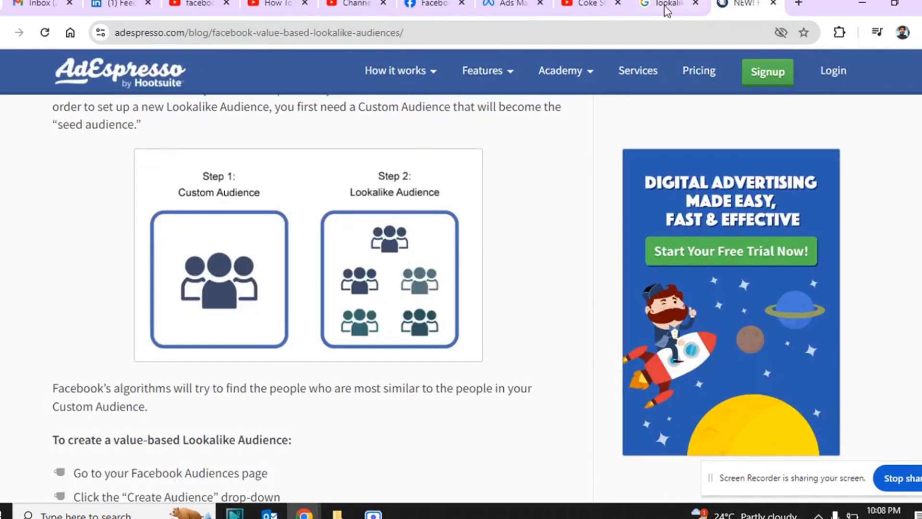
click(499, 6)
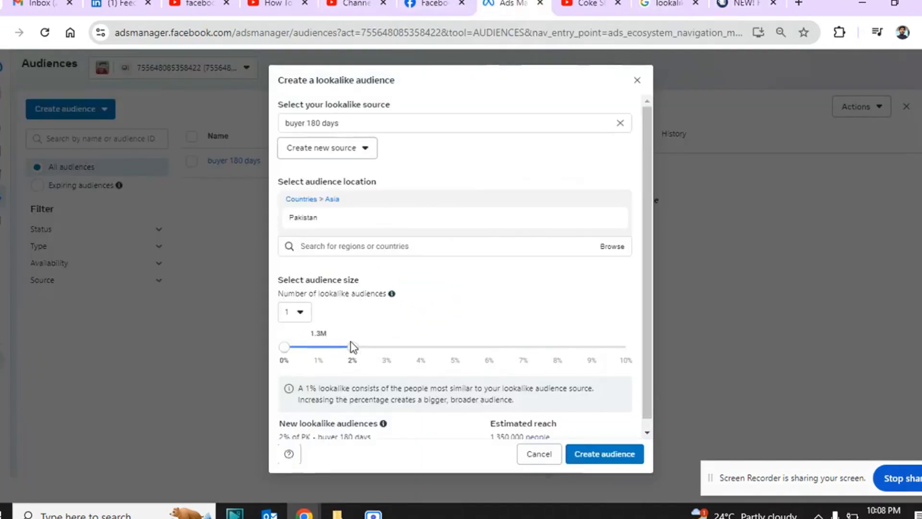
drag(353, 349, 379, 355)
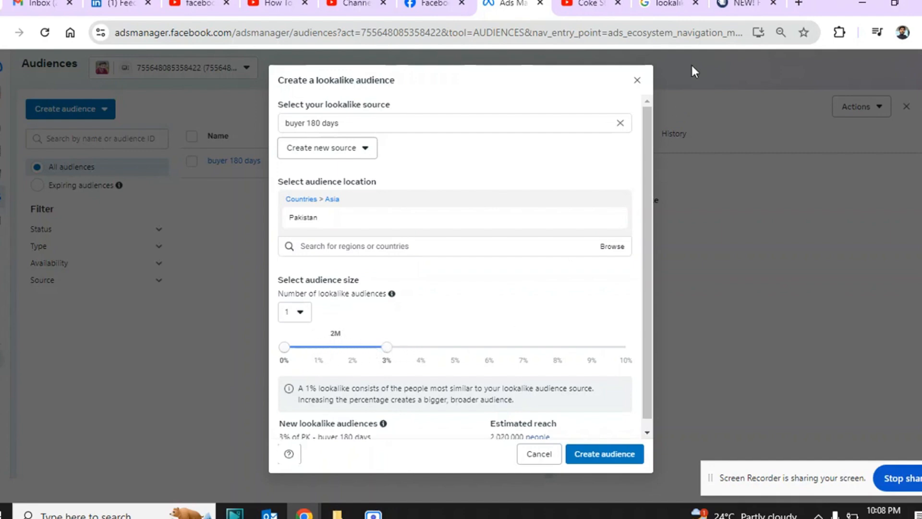
Revisit the AdEspresso lookalike diagram and create the 3% Pakistan lookalike audience based on "buyer 180 days"
click(730, 5)
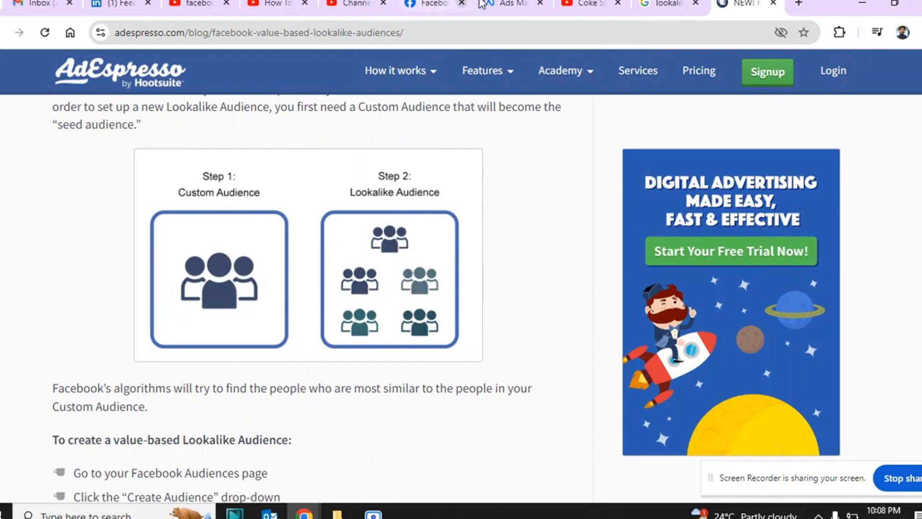
click(505, 3)
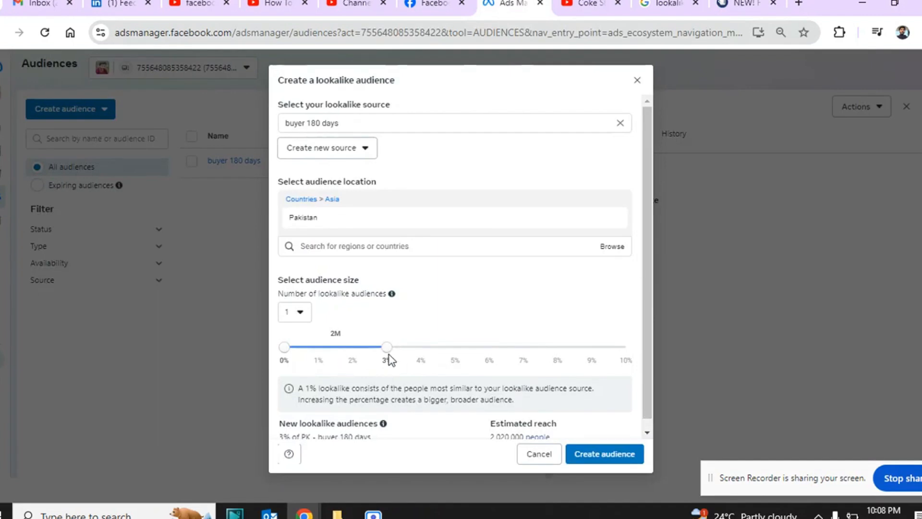
click(607, 456)
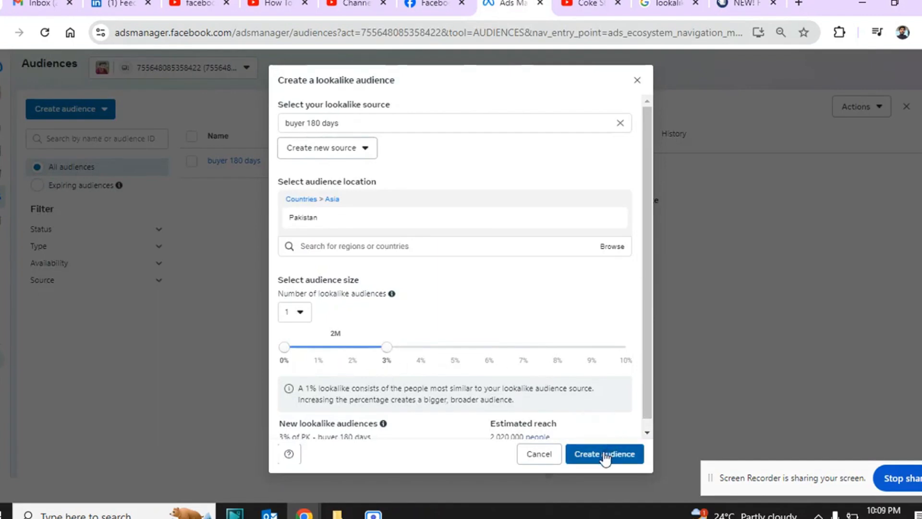
click(604, 457)
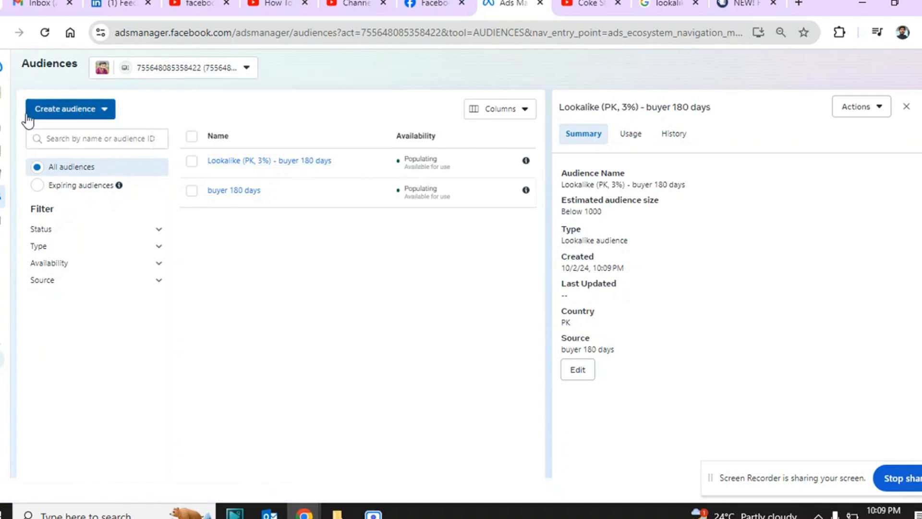
Go to the campaigns overview and create a new auction campaign with the Awareness objective
click(2, 131)
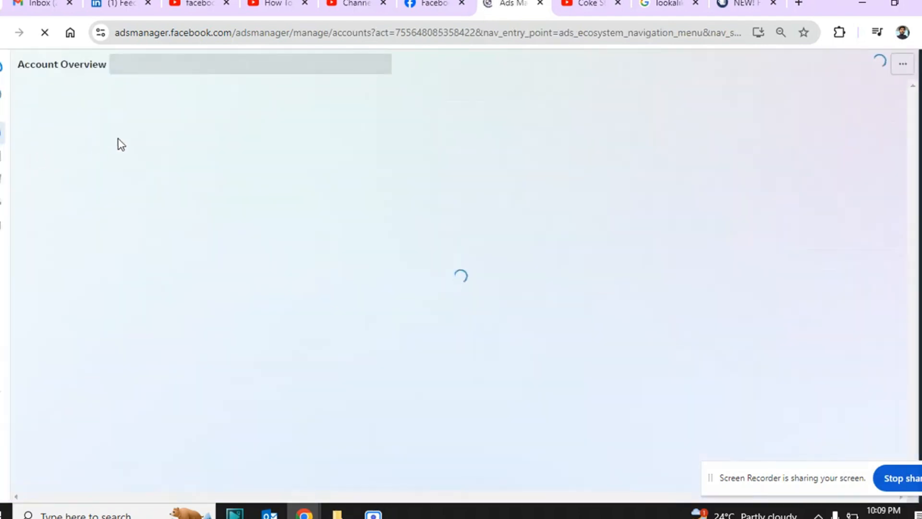
click(2, 155)
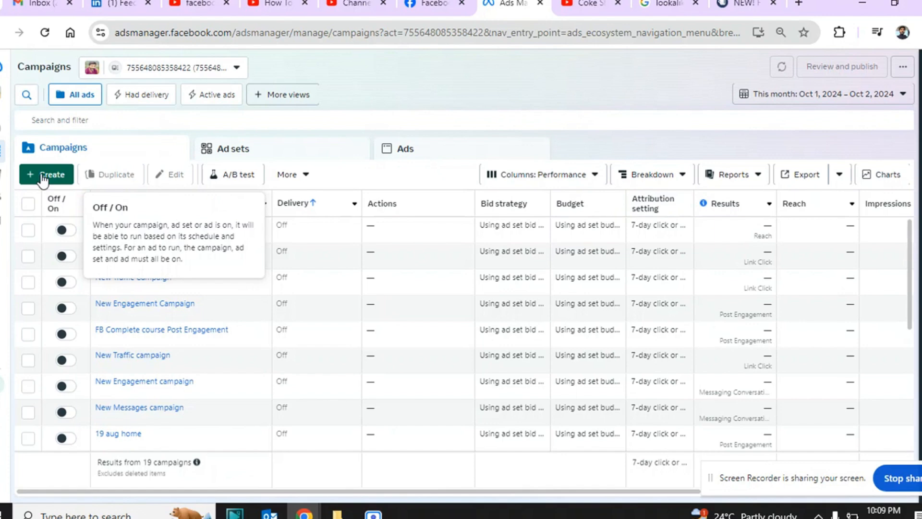
click(43, 180)
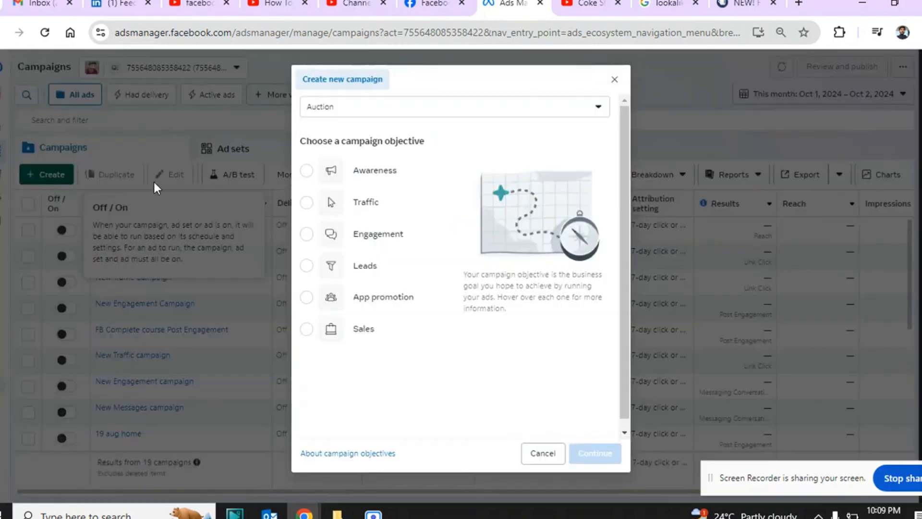
click(354, 178)
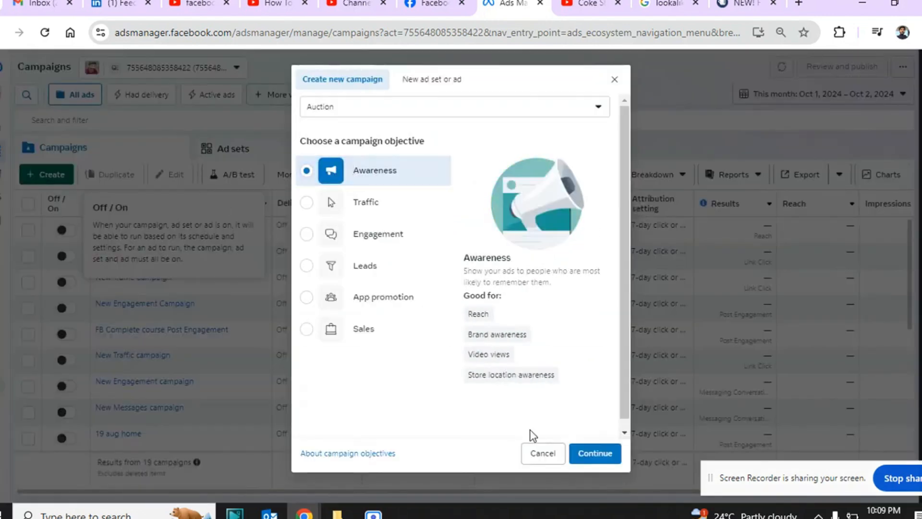
click(586, 458)
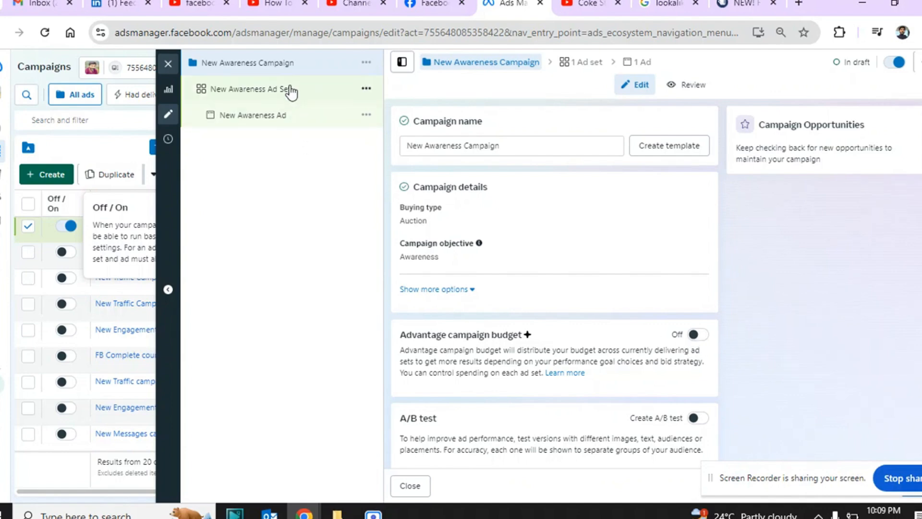
Switch the New Awareness Ad Set from Advantage+ audience to the original audience options
click(278, 98)
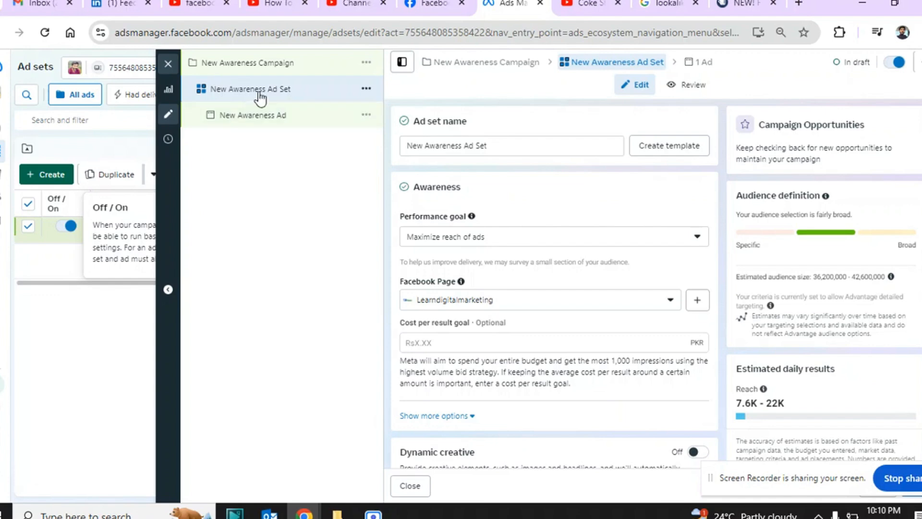
scroll(911, 389, down, 15)
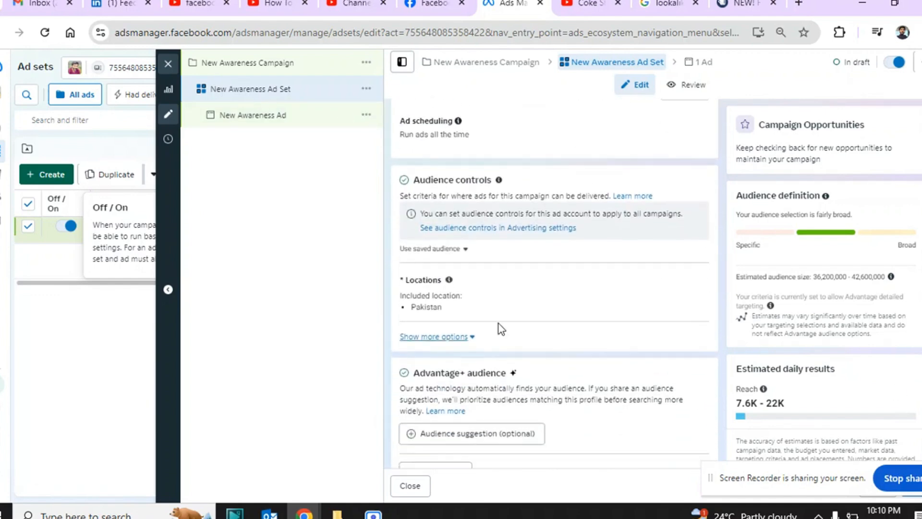
scroll(555, 288, down, 2)
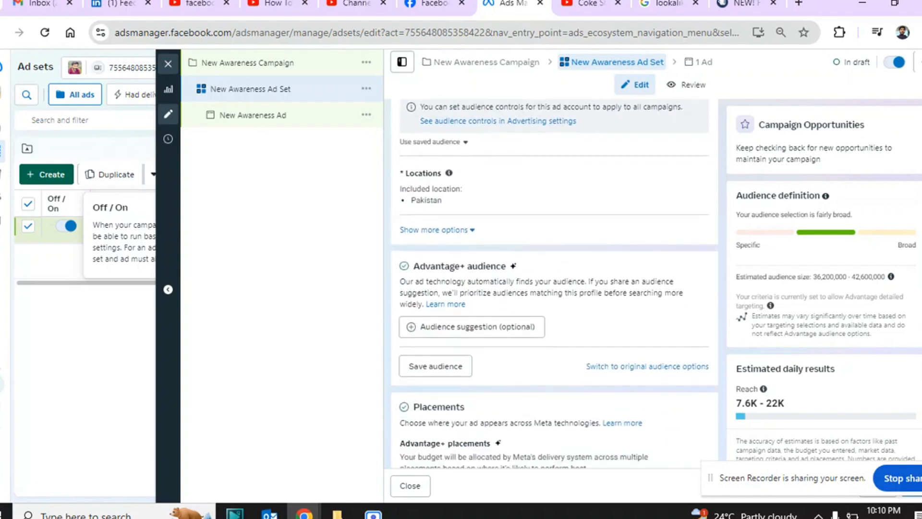
click(652, 368)
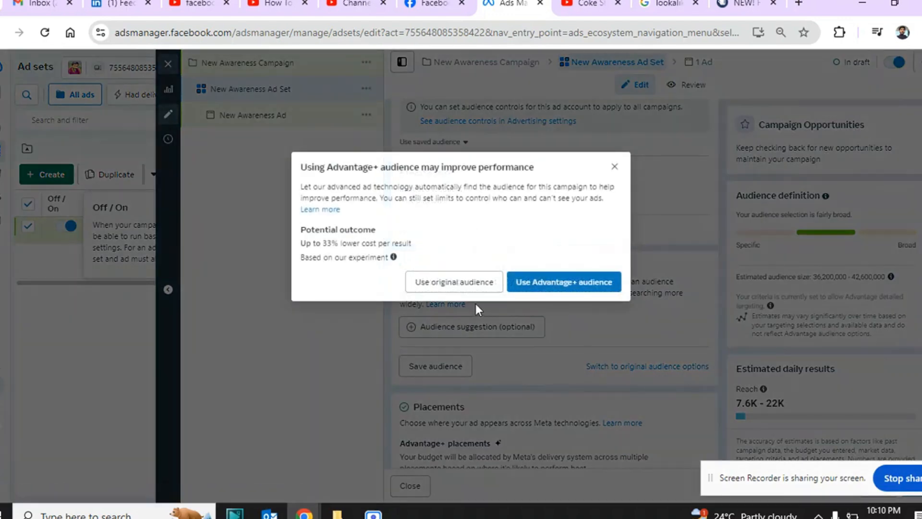
click(473, 284)
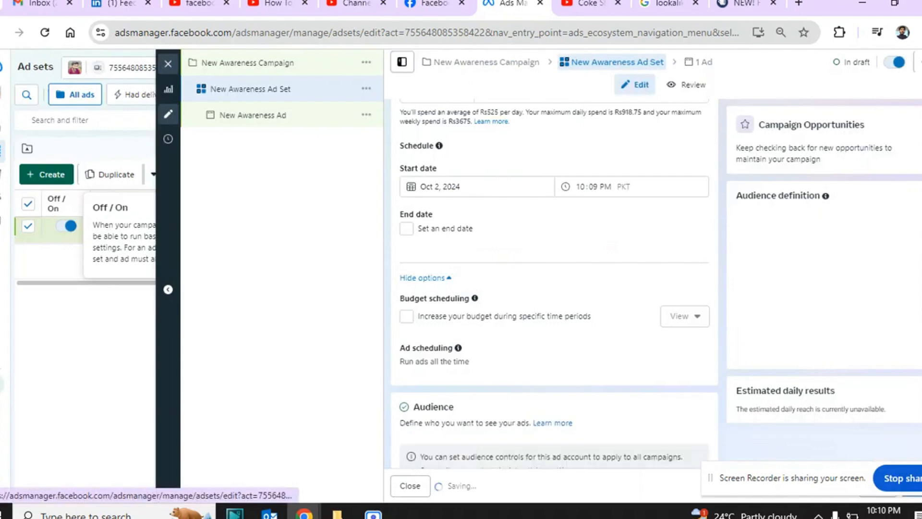
Add the "Lookalike (PK, 3%) - buyer 180 days" audience to the ad set's custom audiences and revisit the AdEspresso lookalike diagram
scroll(595, 374, down, 1)
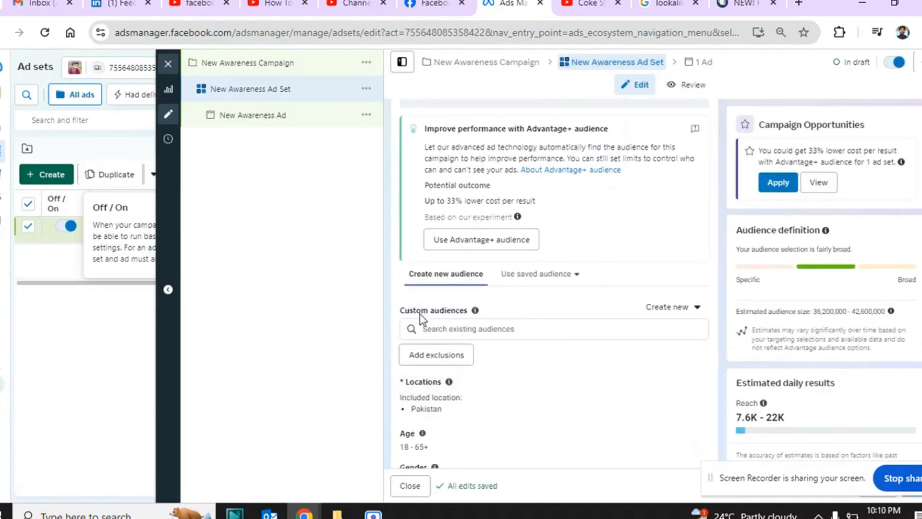
click(448, 329)
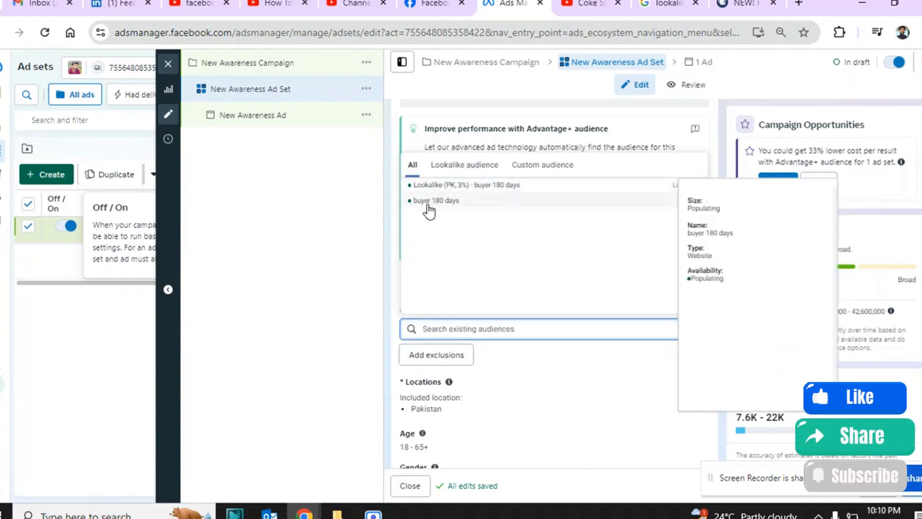
click(561, 167)
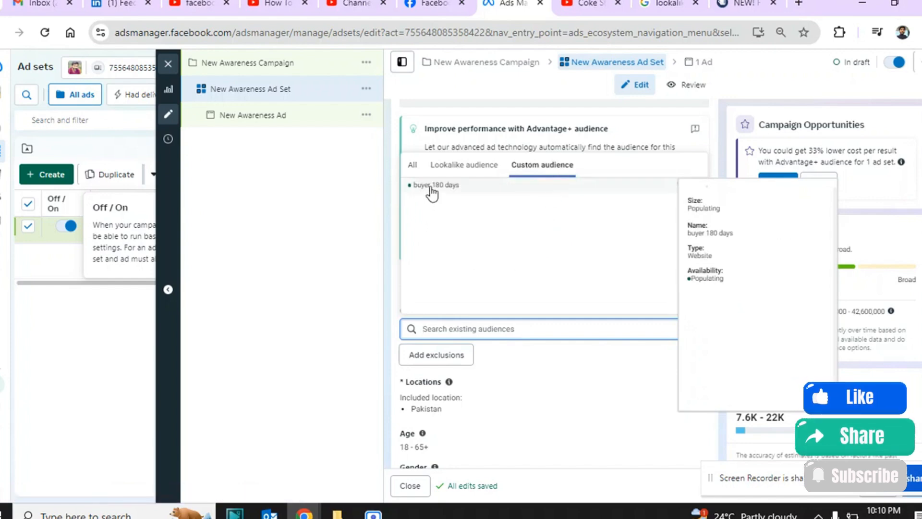
click(468, 165)
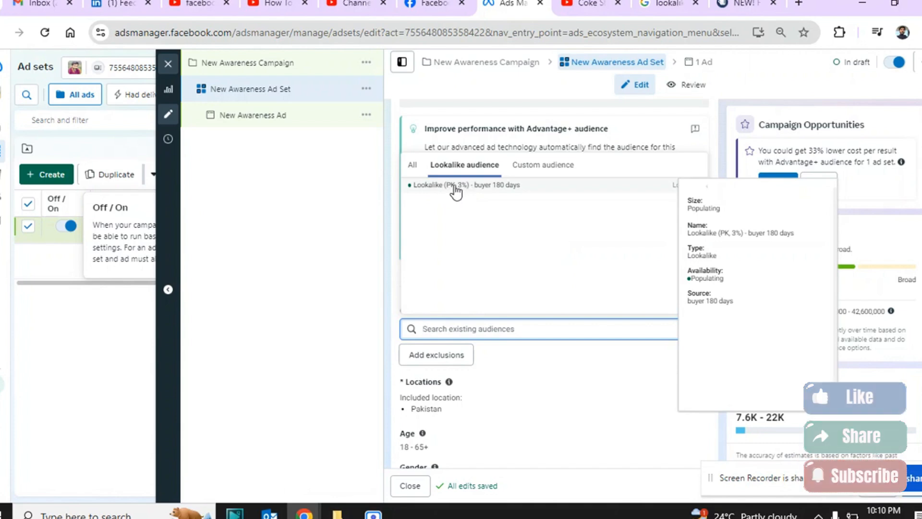
click(456, 188)
click(444, 378)
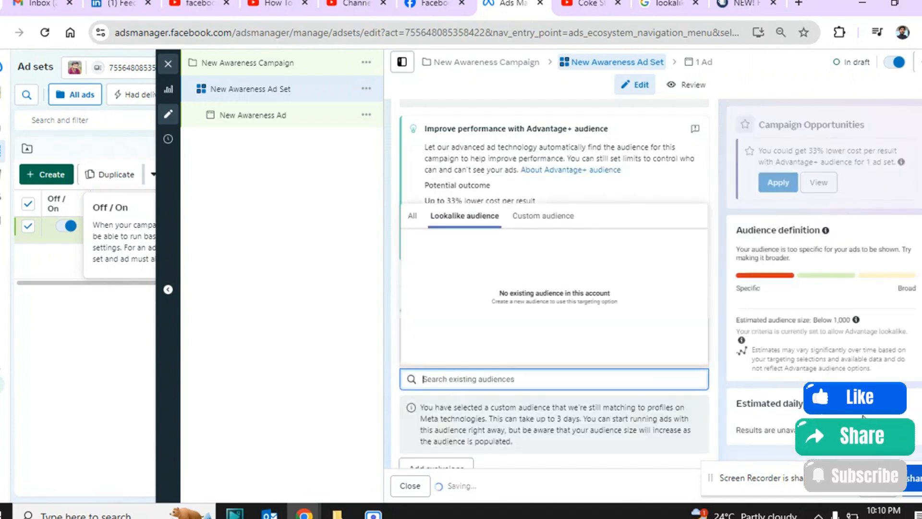
click(301, 363)
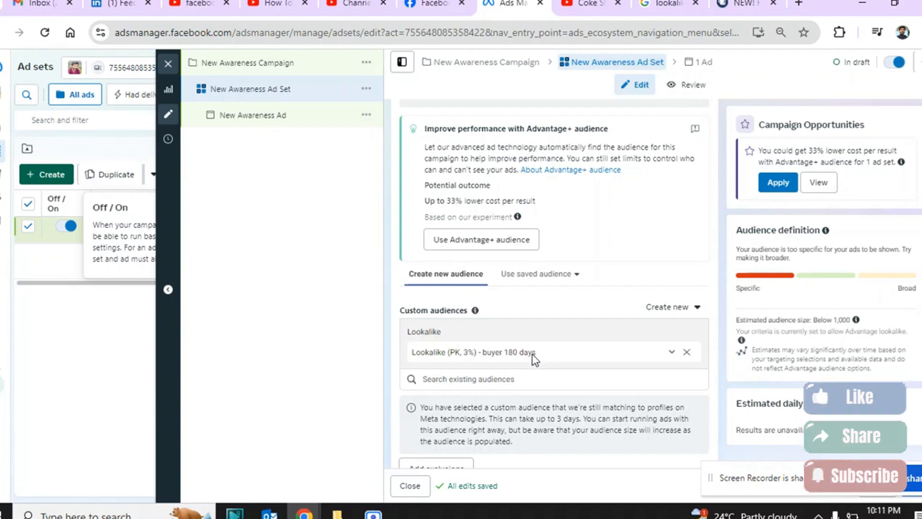
click(728, 5)
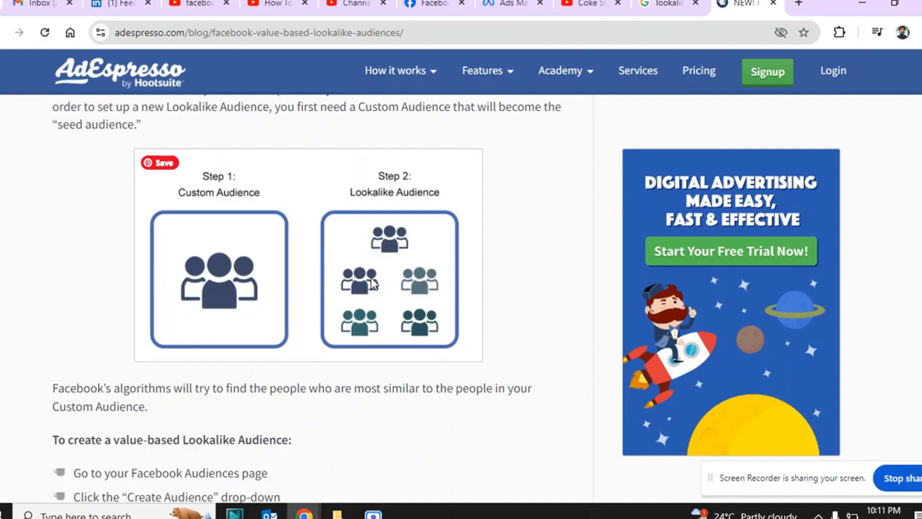
click(508, 7)
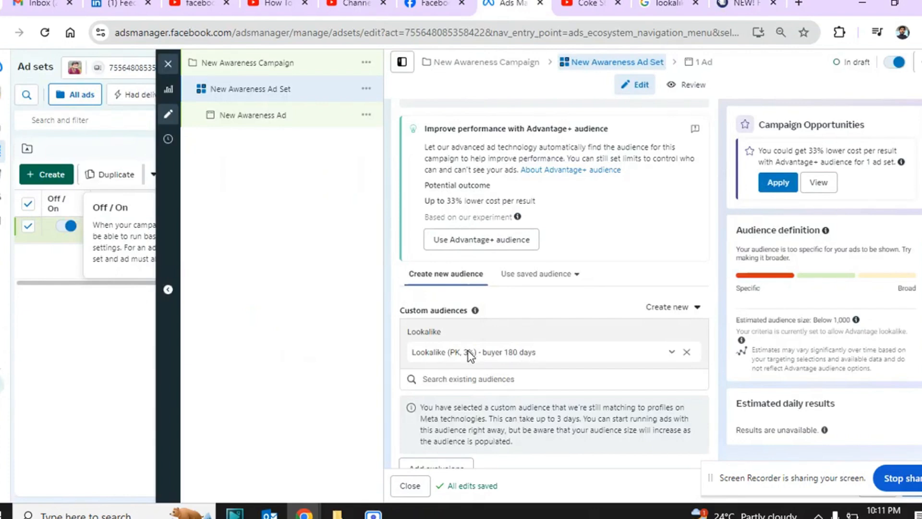
Replace the ad set's lookalike audience with the "buyer 180 days" website custom audience
click(686, 354)
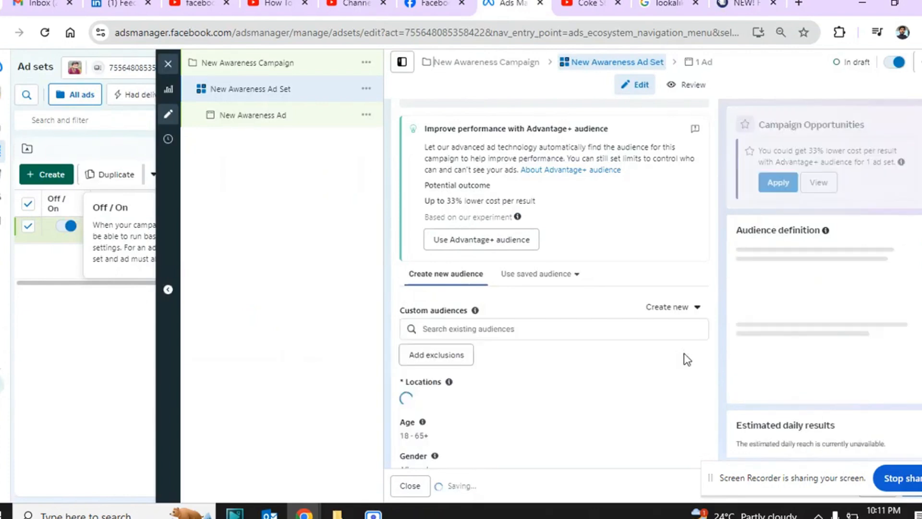
click(567, 330)
click(551, 169)
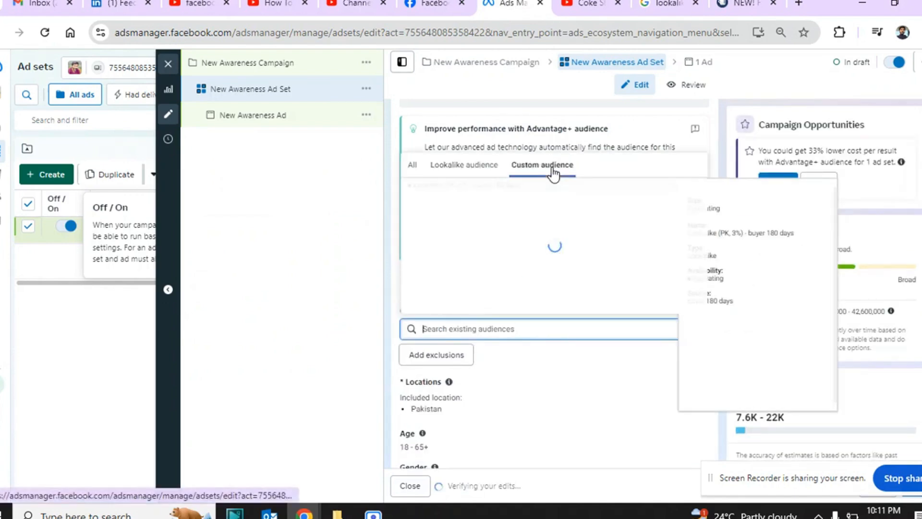
click(455, 191)
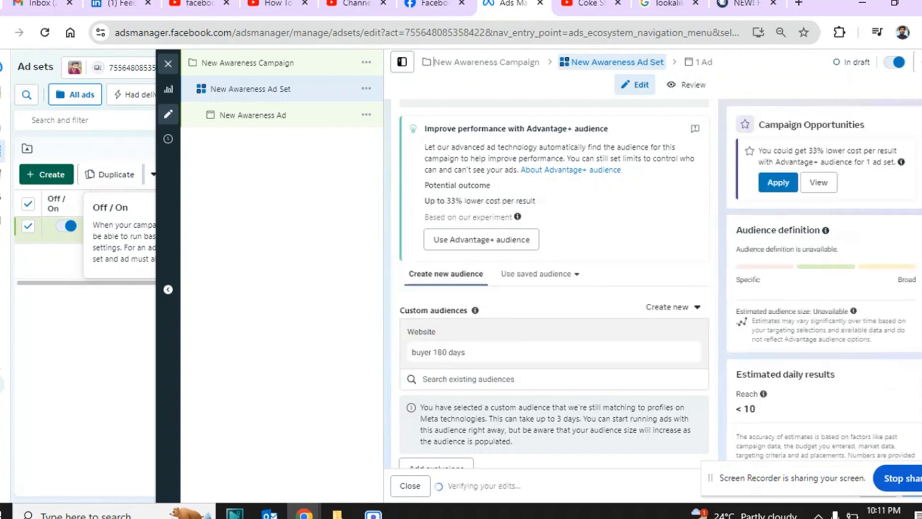
scroll(701, 275, down, 3)
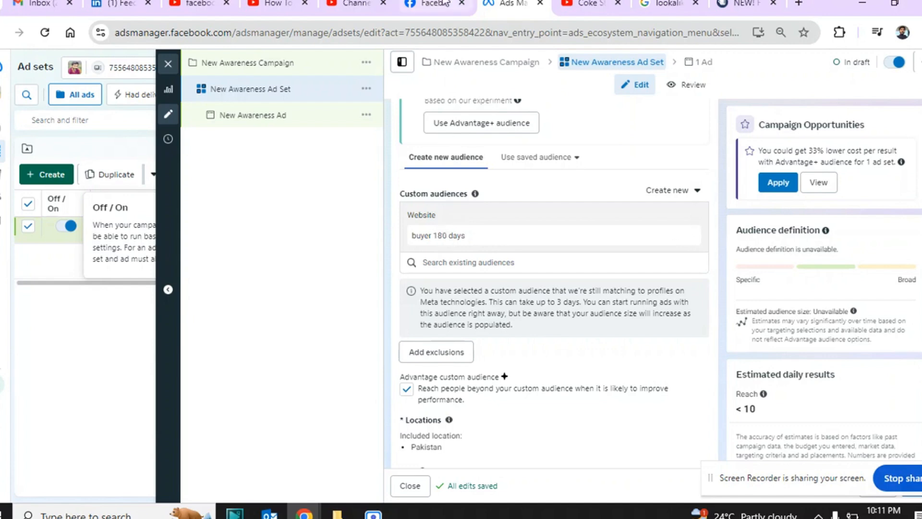
Close the ad set editor without publishing the draft items and go to the Audiences page
click(171, 68)
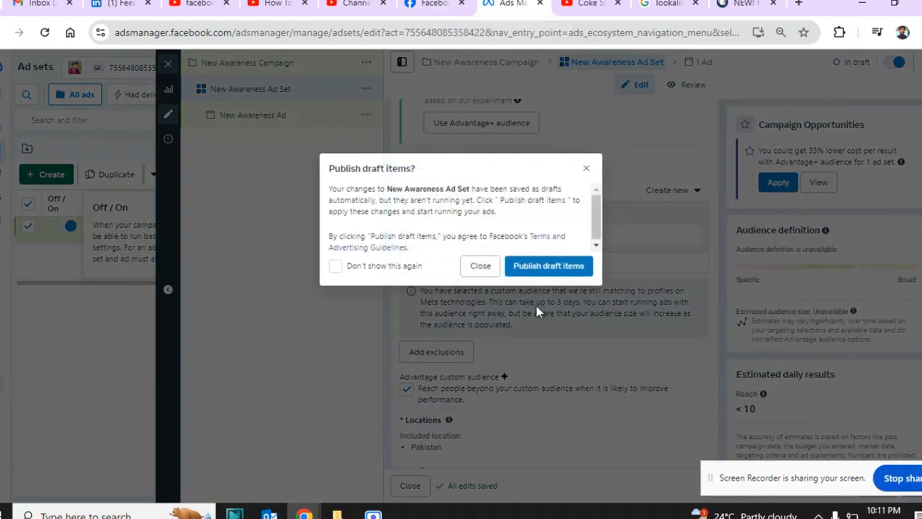
click(472, 270)
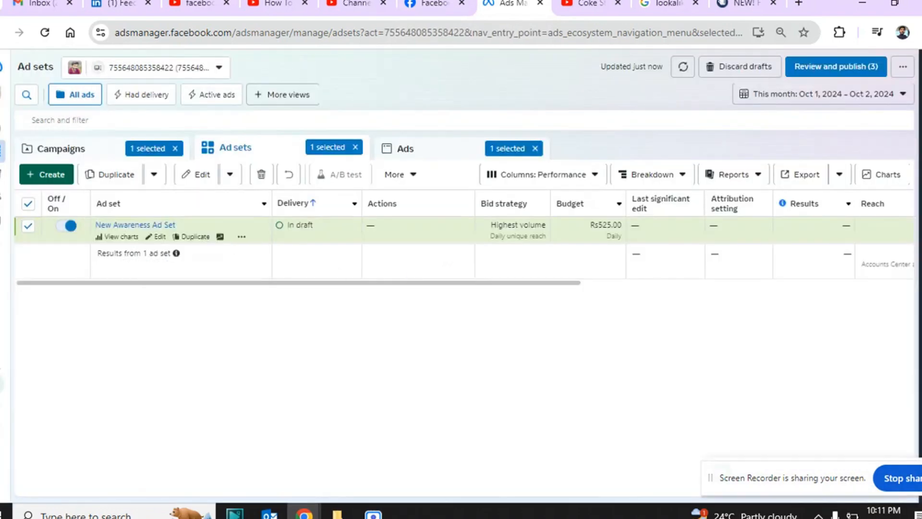
click(7, 207)
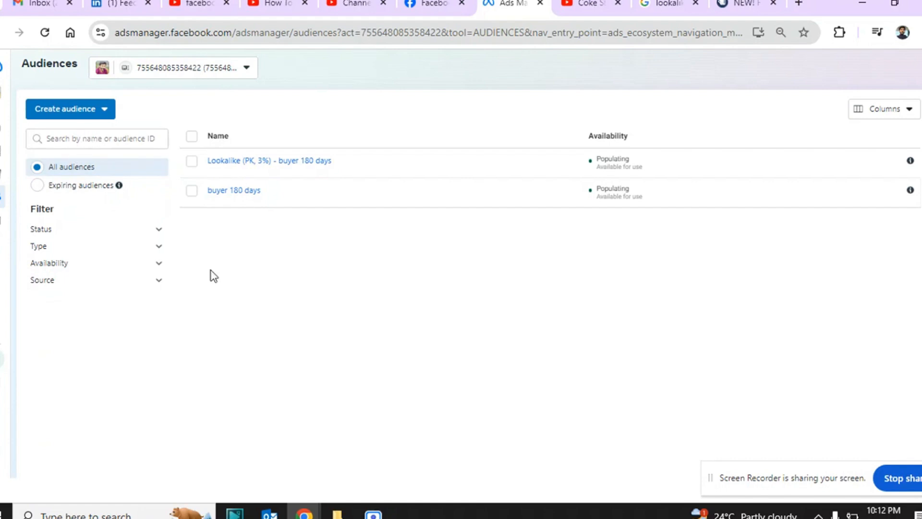
Start a new custom audience with Website as its source
click(78, 110)
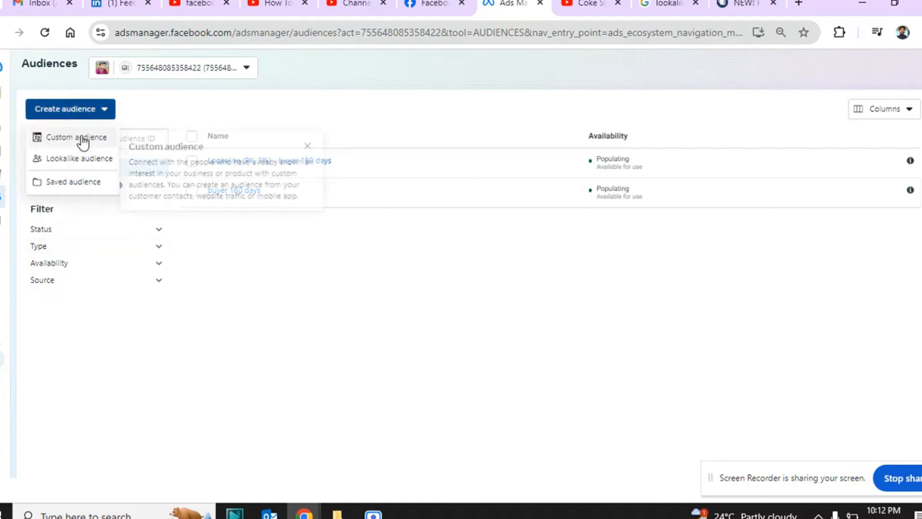
click(82, 136)
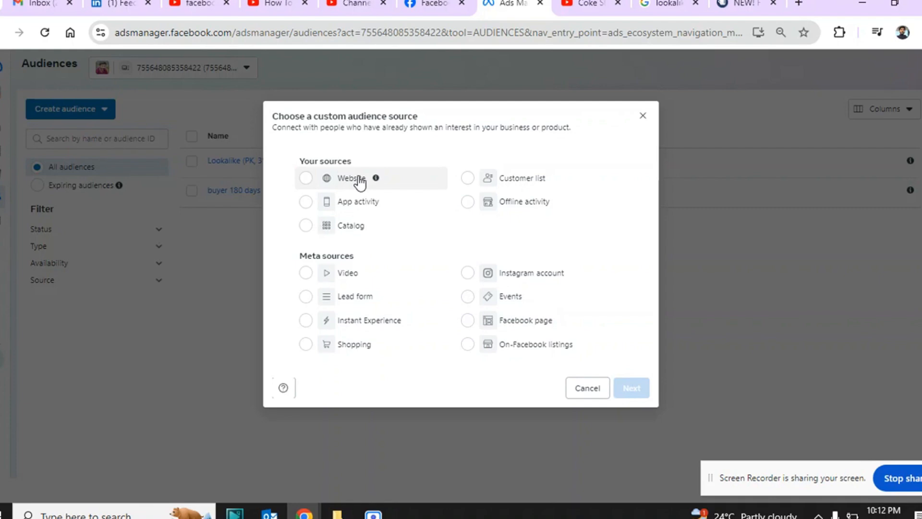
click(344, 180)
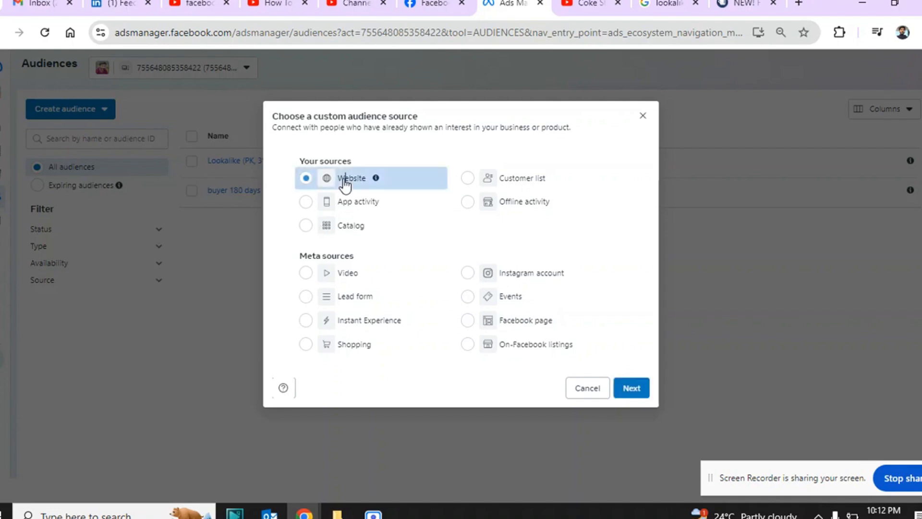
click(630, 388)
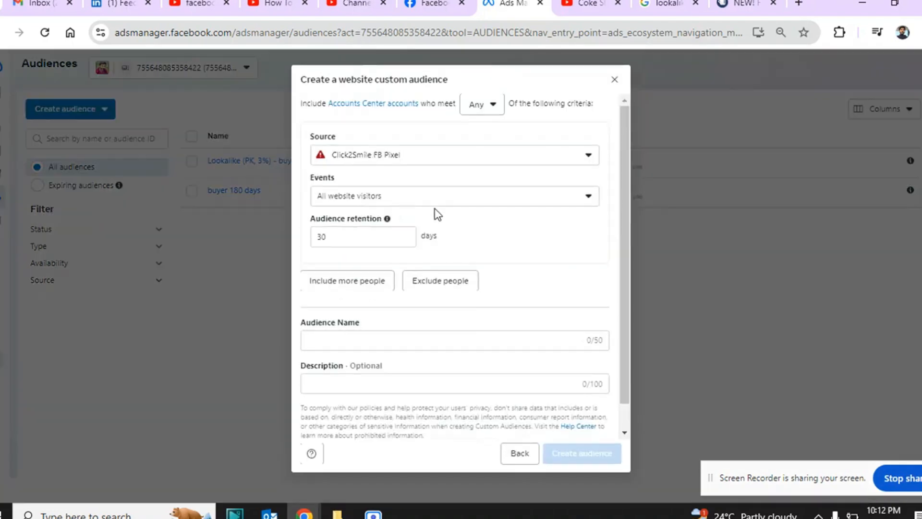
Target people who visited specific web pages with a URL equals condition and set the audience retention to 180 days
click(430, 201)
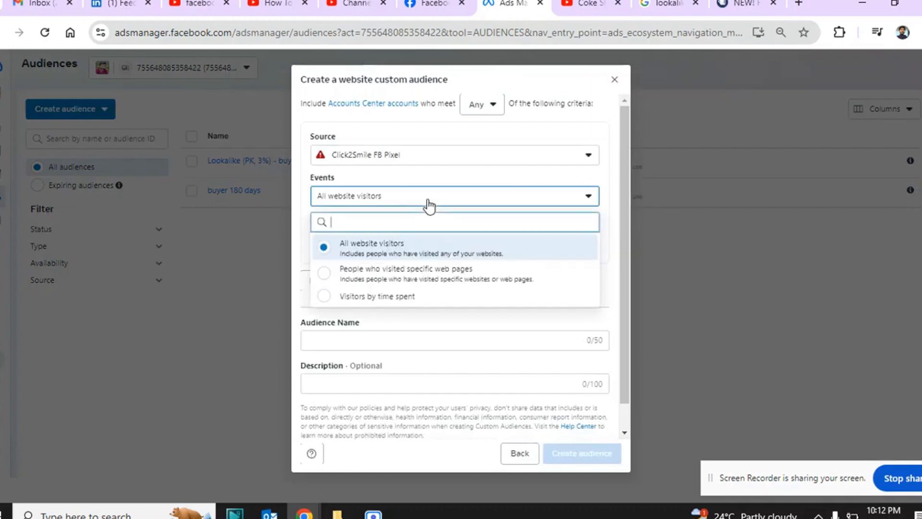
click(424, 276)
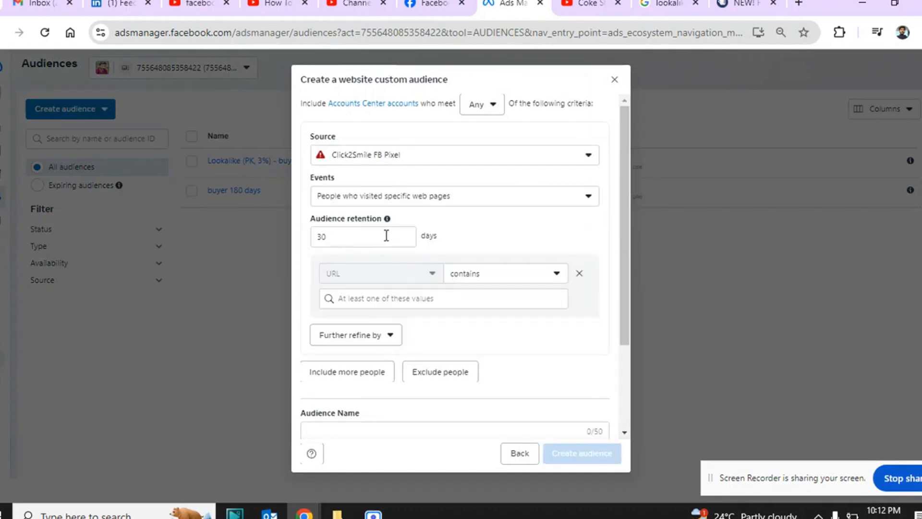
click(481, 283)
click(495, 341)
click(386, 235)
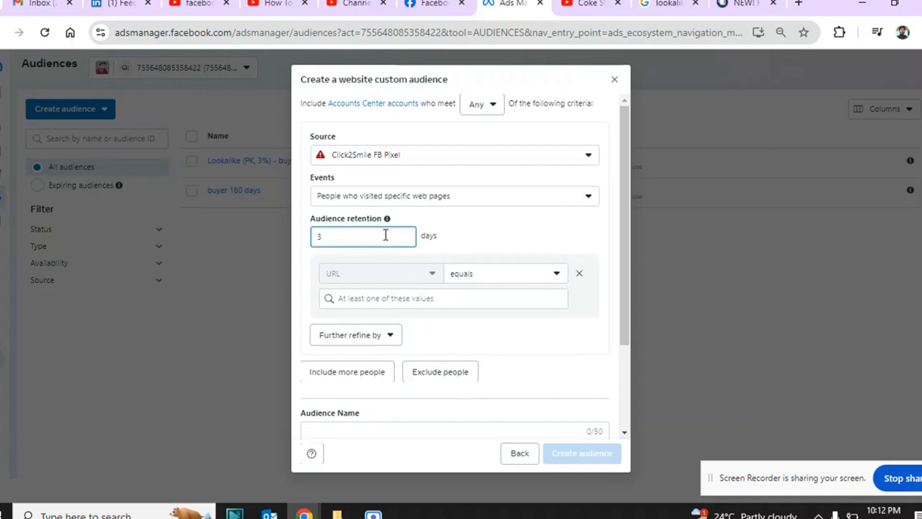
key(BackSpace)
text(180)
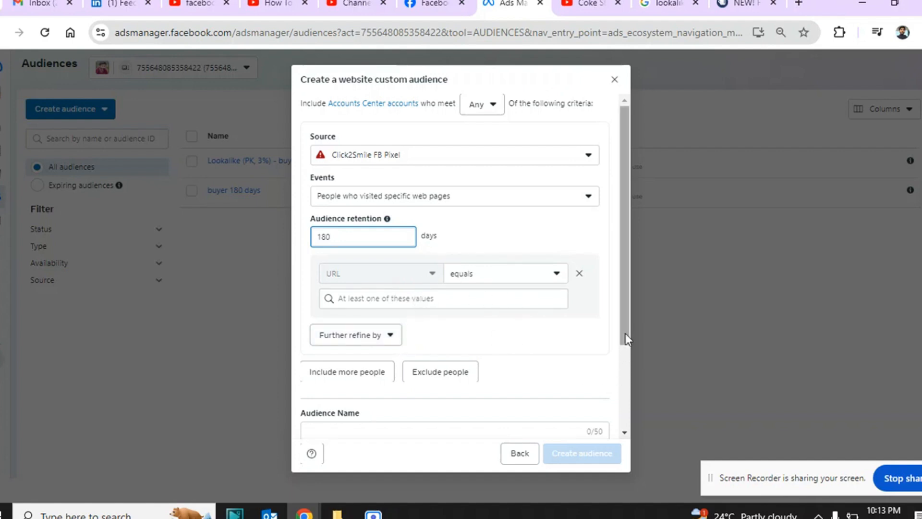
Include a second group of people in the website audience and look over the refining and exclusion options
drag(624, 333, 633, 358)
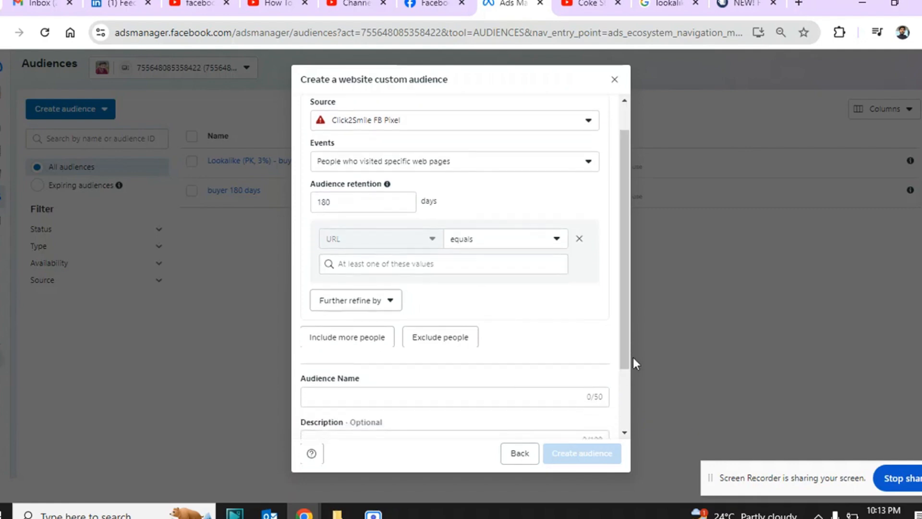
click(408, 262)
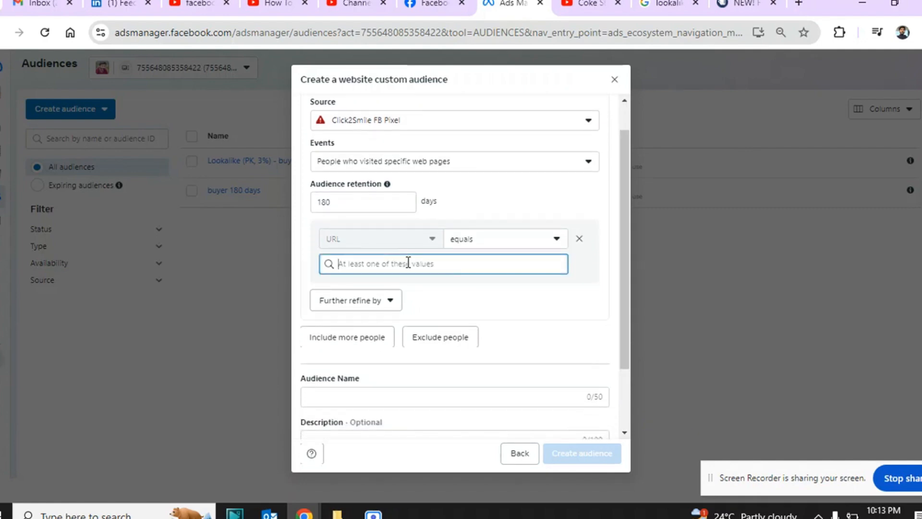
click(360, 341)
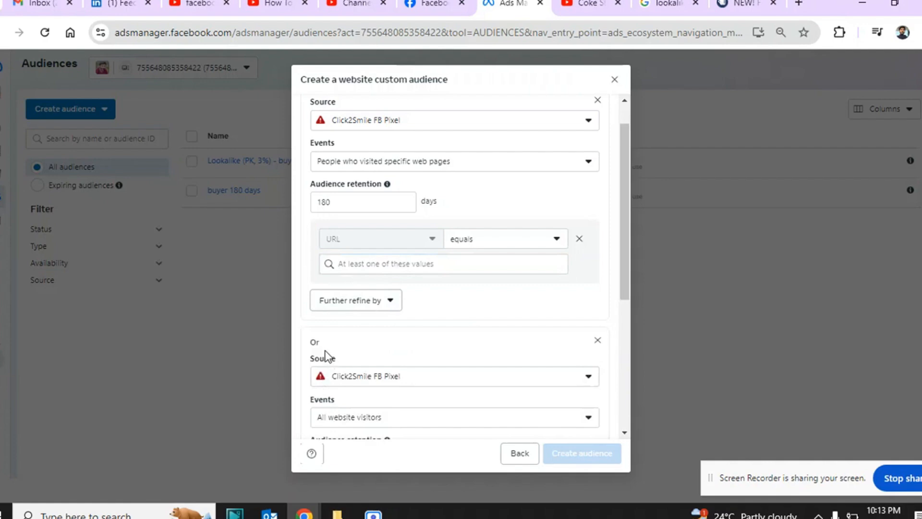
click(373, 305)
click(372, 303)
click(625, 432)
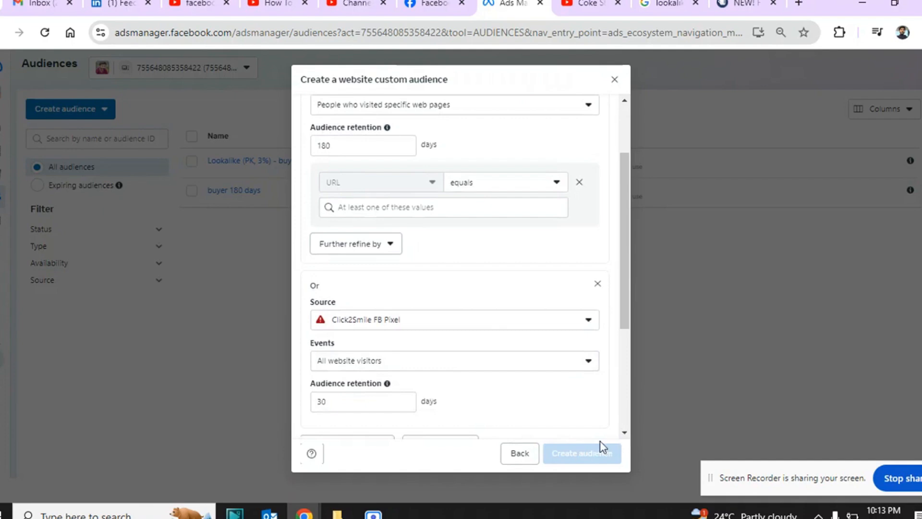
click(625, 433)
click(625, 432)
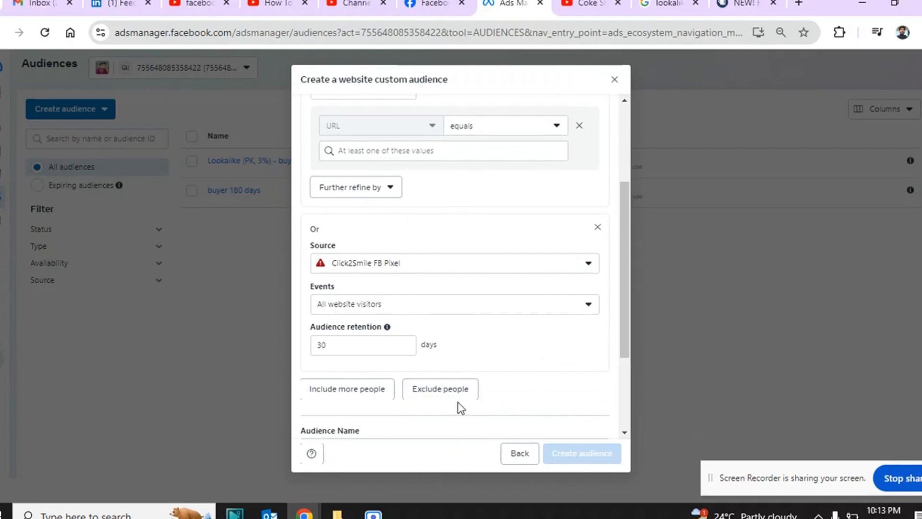
Change the first group's event to visitors by time spent, keeping the 25% percentile
click(627, 128)
click(457, 199)
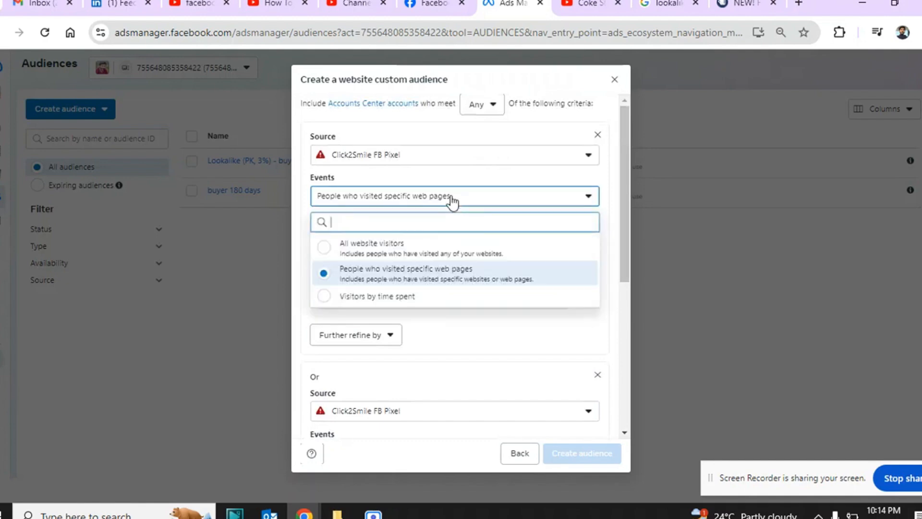
click(387, 298)
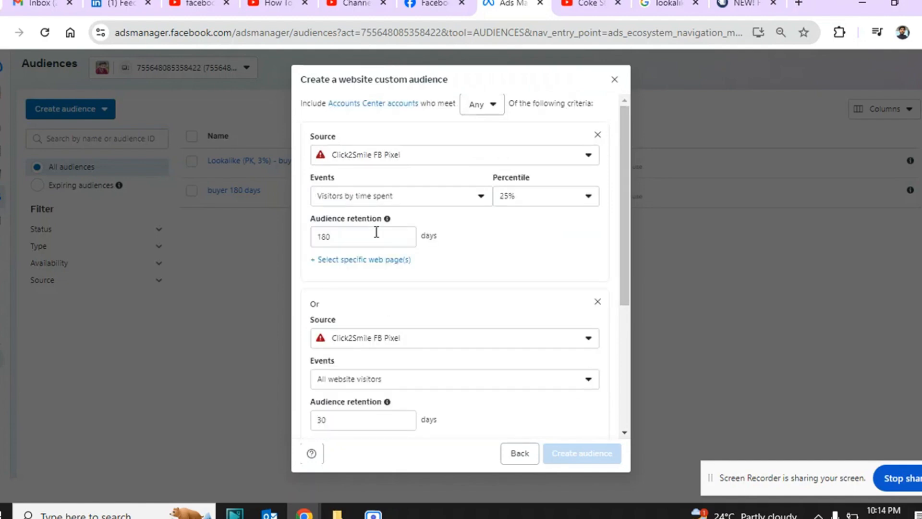
click(565, 201)
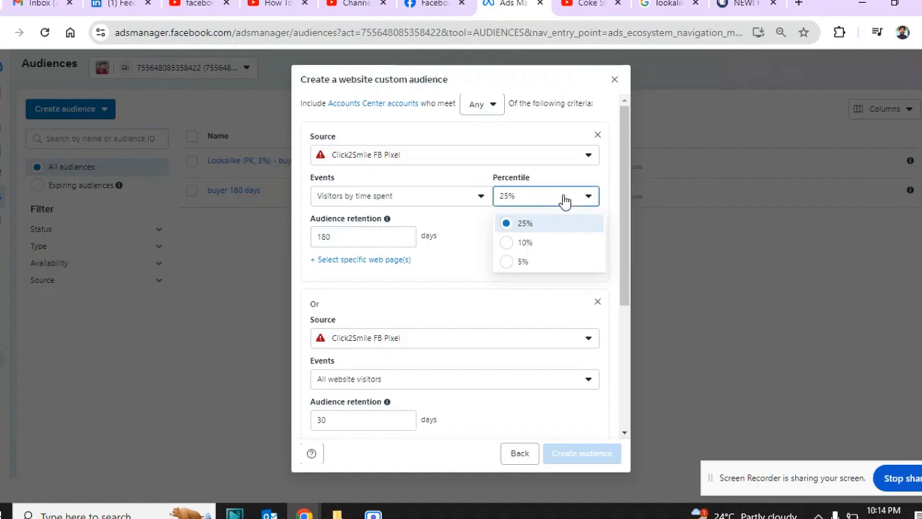
click(564, 231)
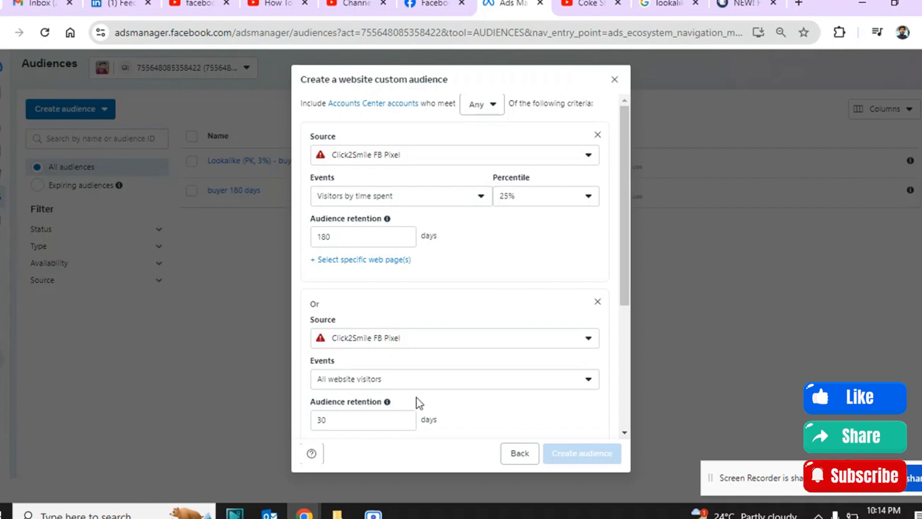
Return to the source selection and start a video engagement custom audience instead
click(520, 458)
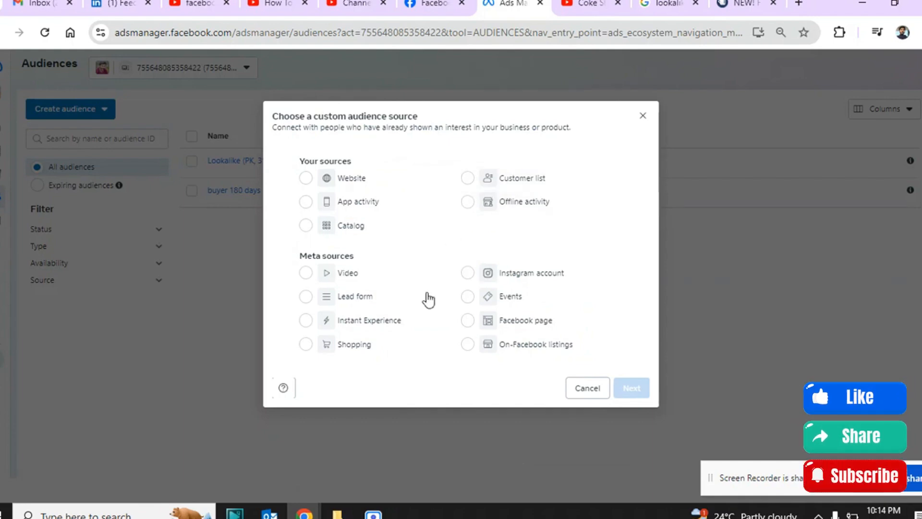
click(347, 276)
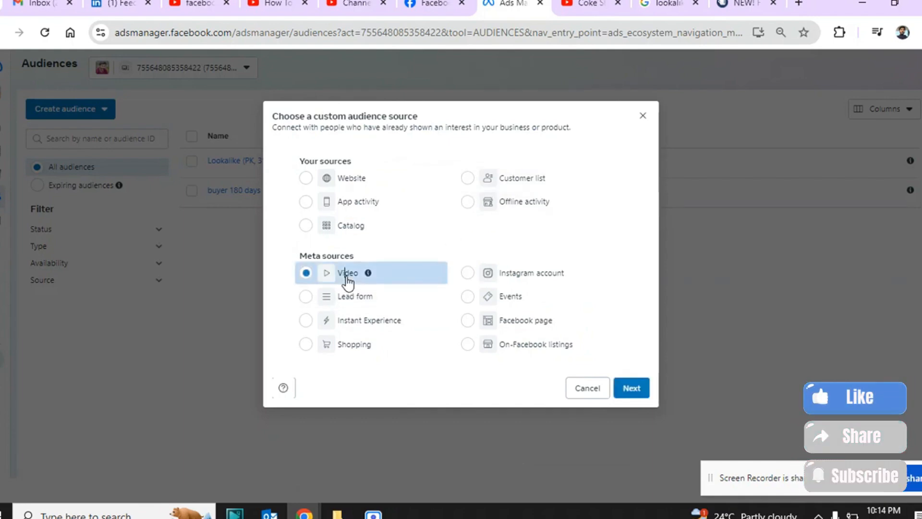
click(623, 388)
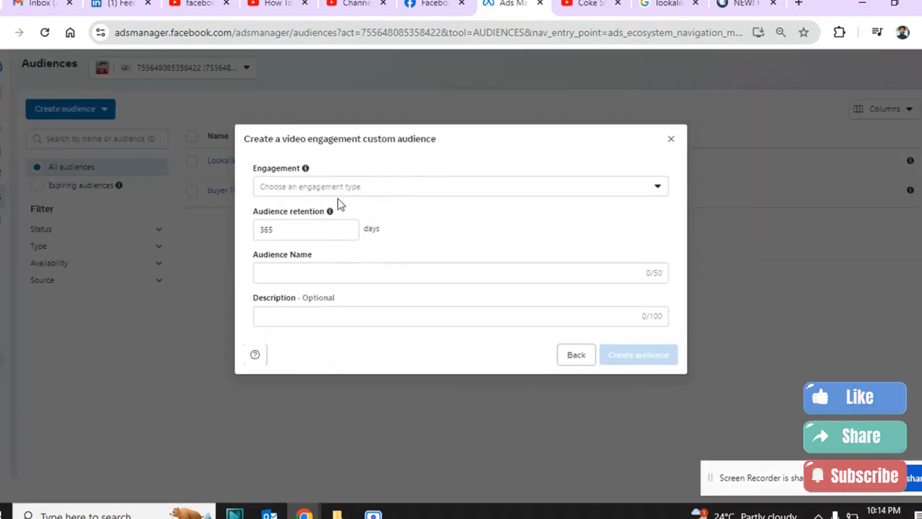
Look over the engagement types for the video custom audience, then close its setup without creating it
click(360, 189)
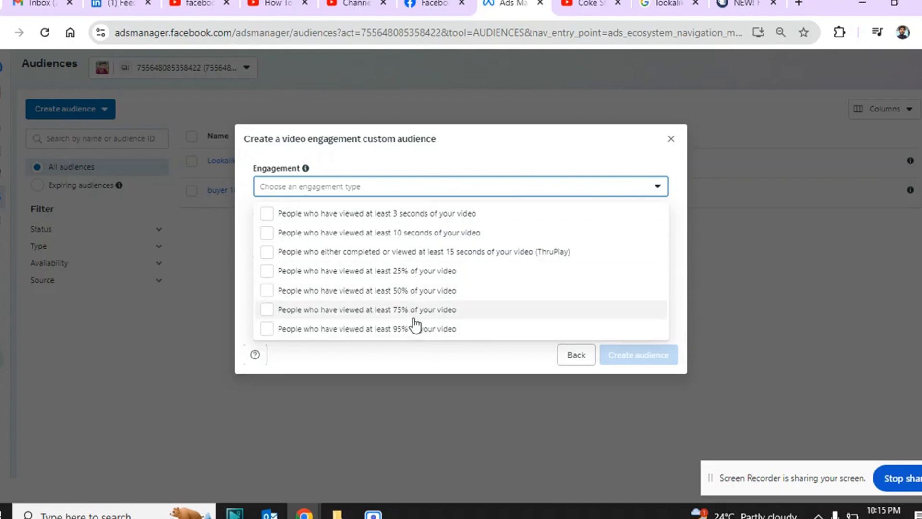
click(670, 140)
click(671, 139)
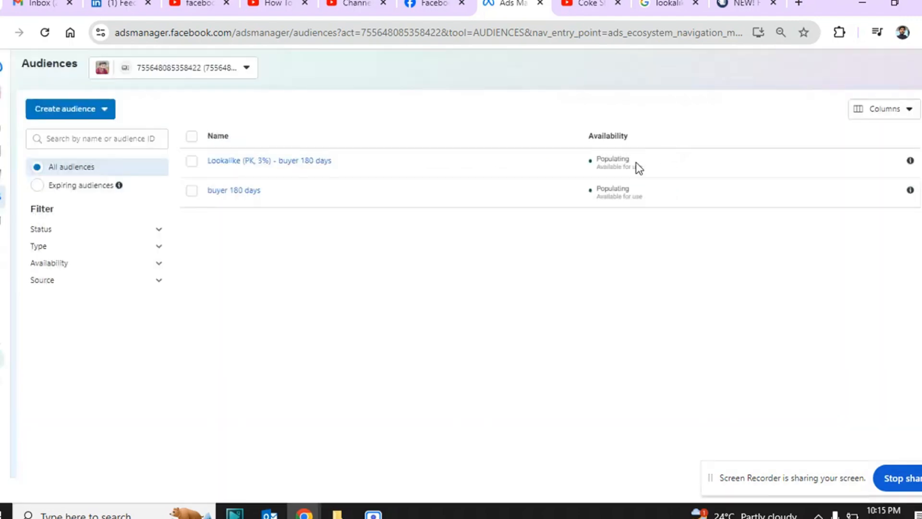
Start a custom audience from the Instagram account source, examine its event options, and return to the source selection
click(63, 110)
click(79, 137)
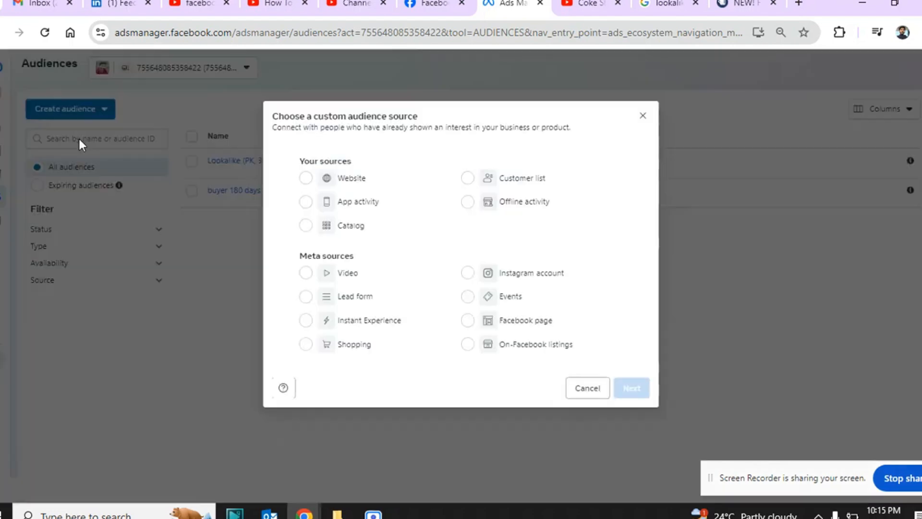
click(512, 277)
click(631, 390)
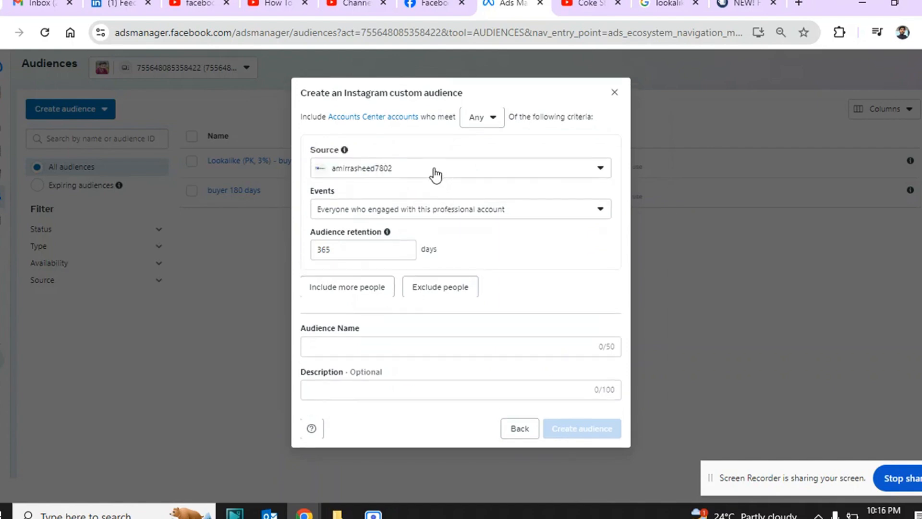
click(439, 210)
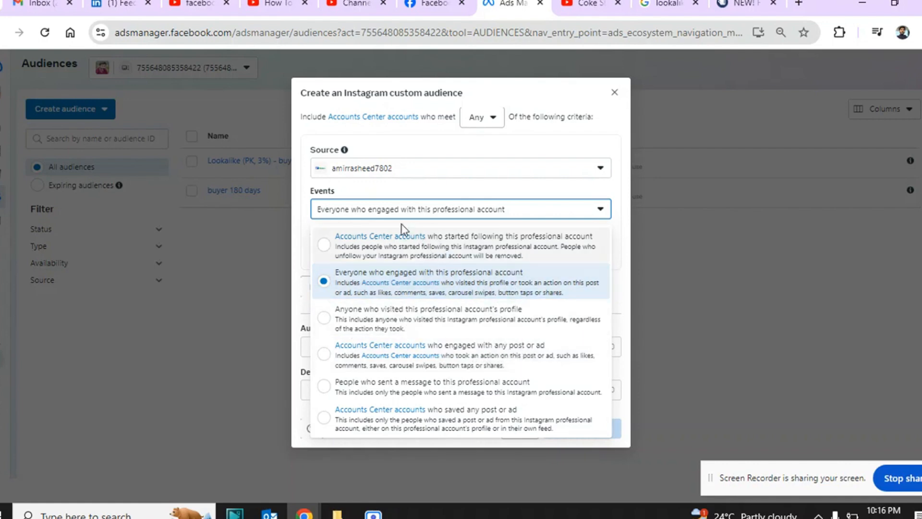
click(449, 153)
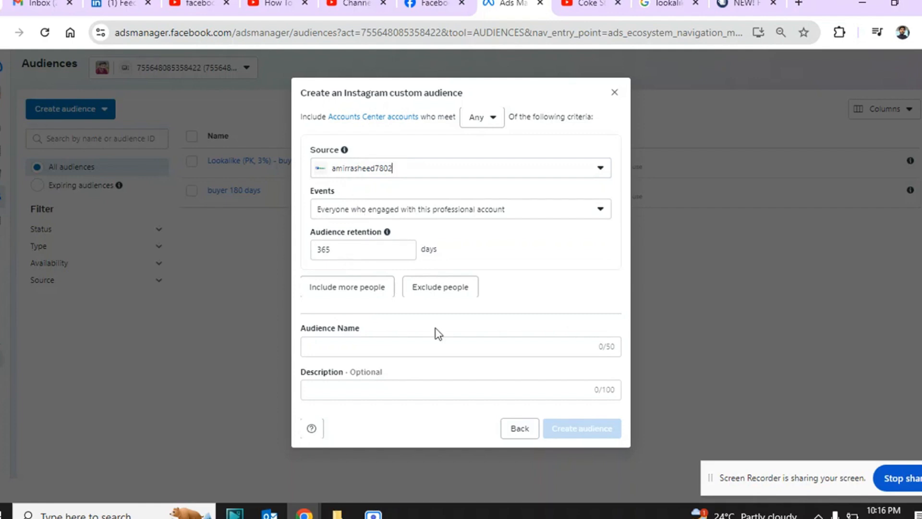
click(519, 428)
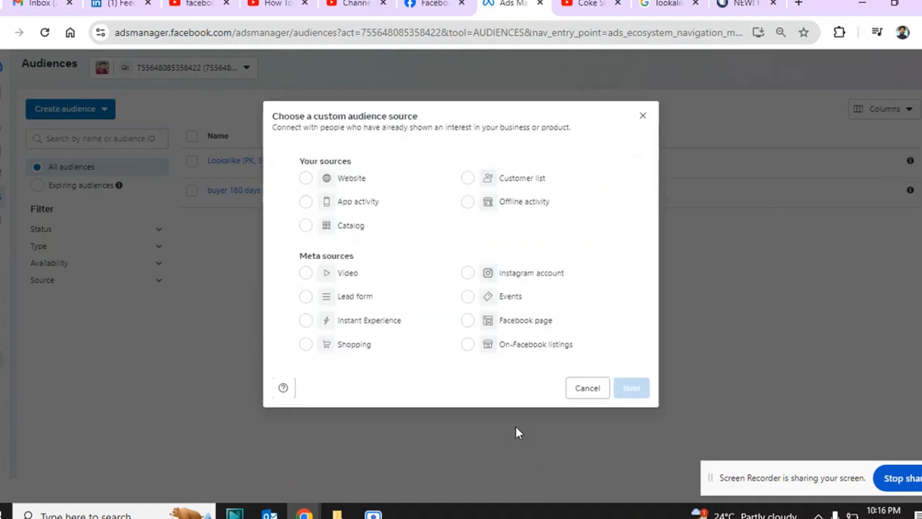
Open a Facebook page custom audience and examine the event options for the BricksandCompass page
click(524, 323)
click(632, 387)
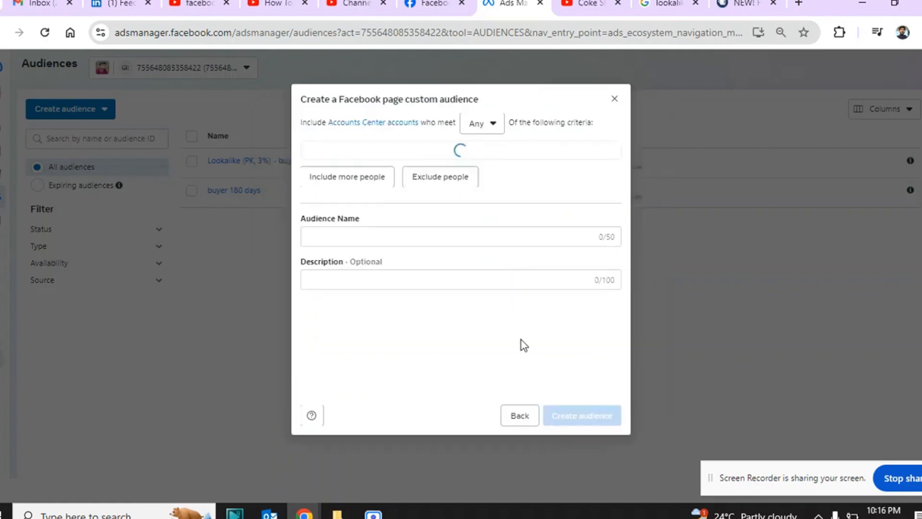
click(399, 214)
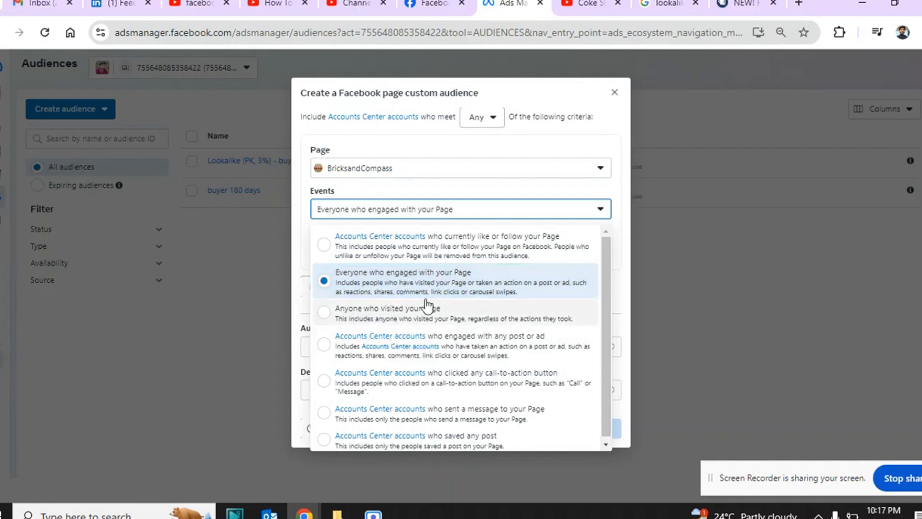
click(623, 225)
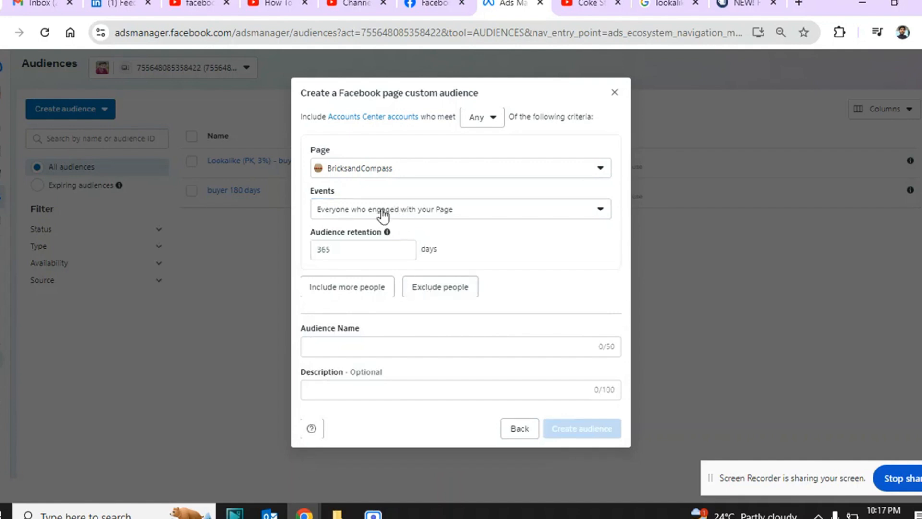
Add an exclusion group to the Facebook page audience to view its event options, then abandon the audience creation
click(432, 287)
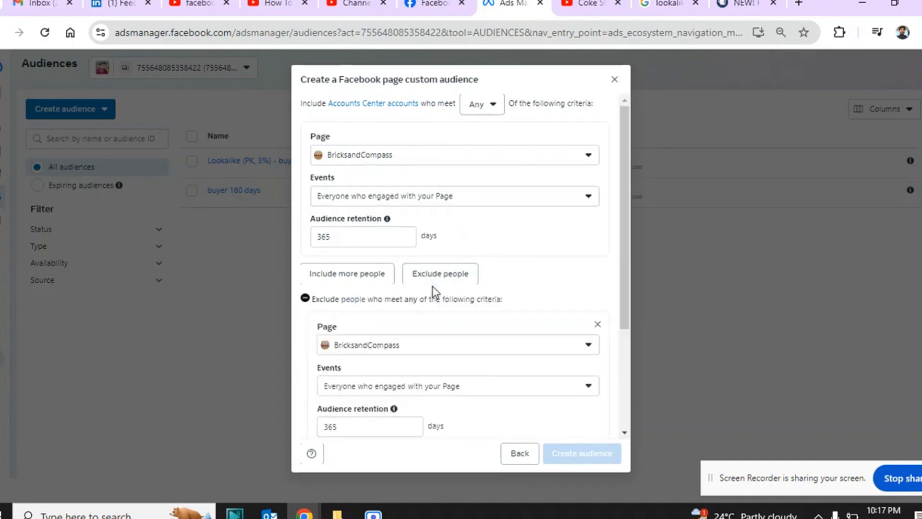
click(494, 390)
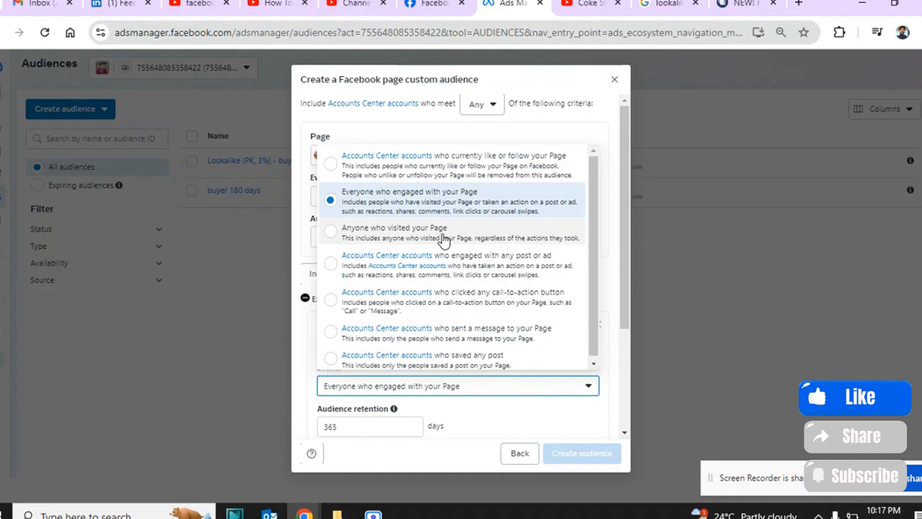
click(516, 454)
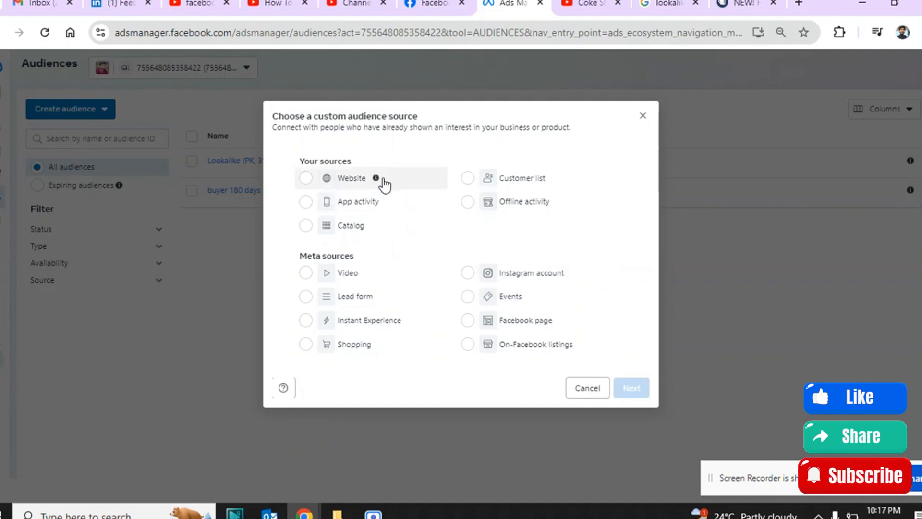
click(642, 117)
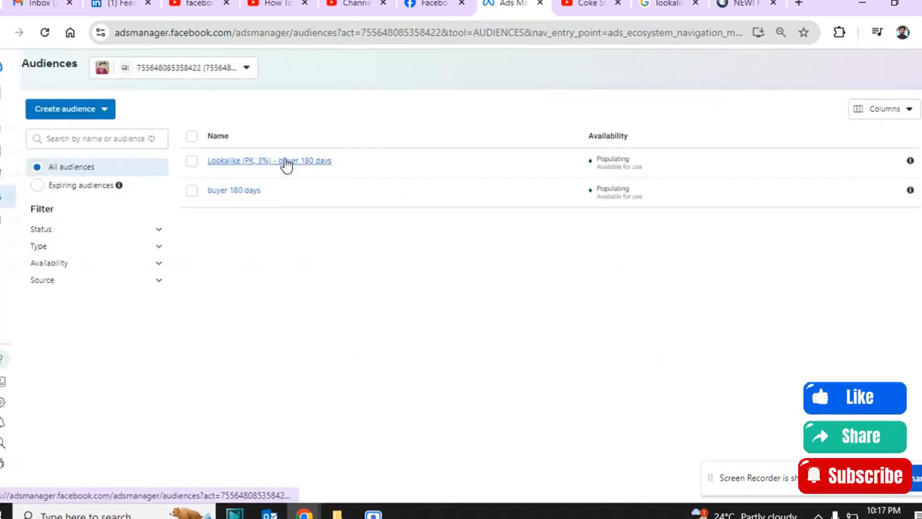